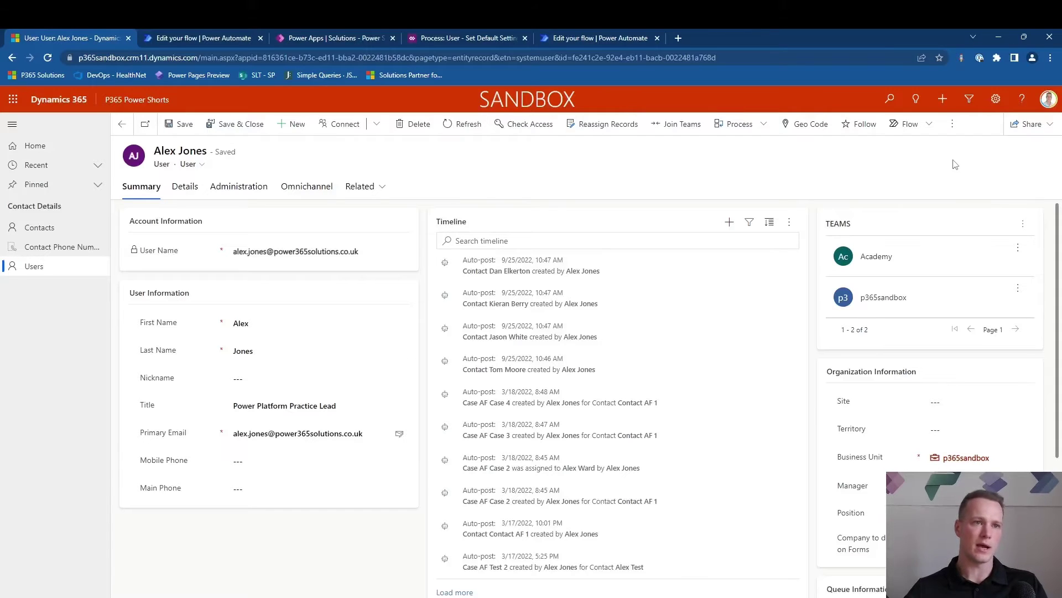
{"action": "left_click", "coordinate": [995, 99]}
{"action": "left_click", "coordinate": [972, 131]}
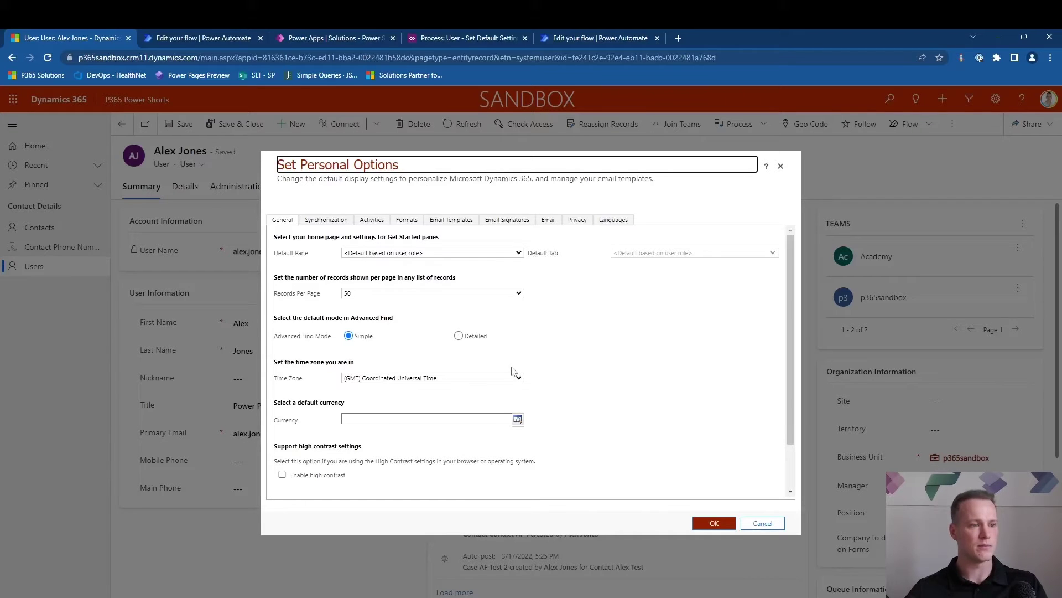
{"action": "left_click", "coordinate": [548, 221]}
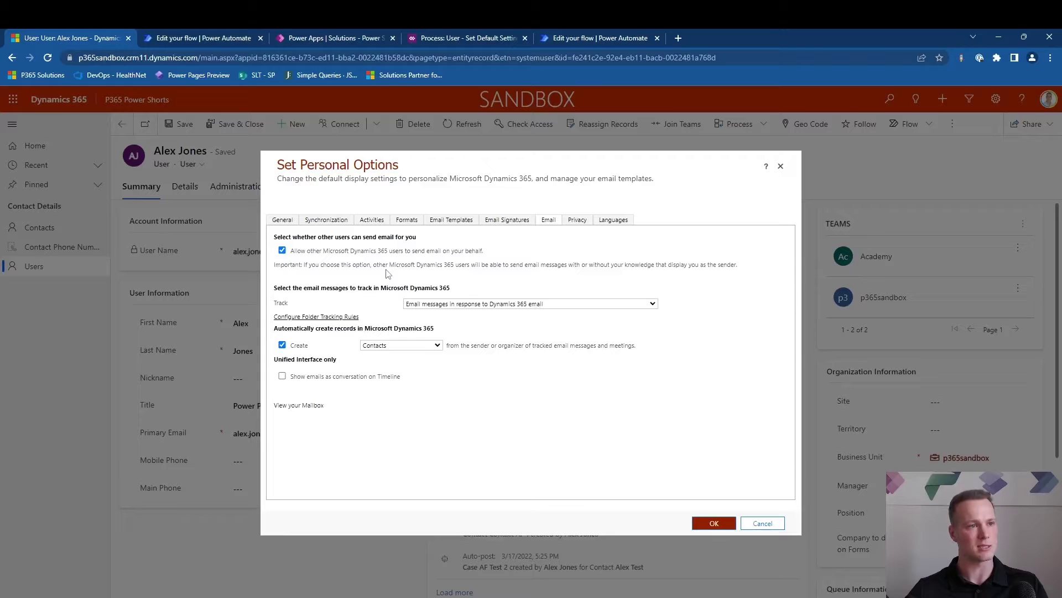
{"action": "left_click", "coordinate": [414, 224]}
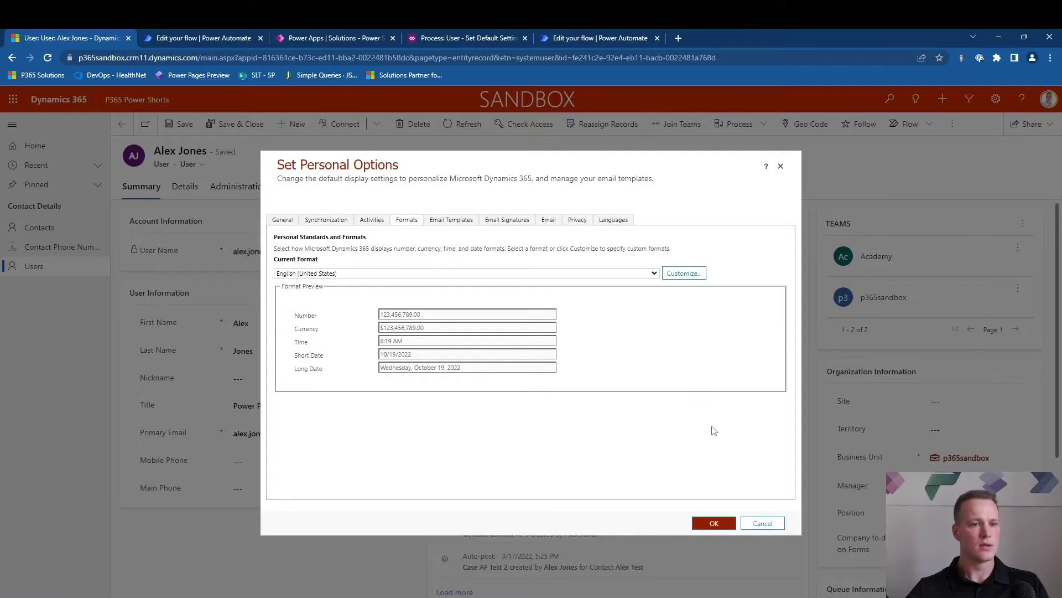
{"action": "left_click", "coordinate": [760, 524]}
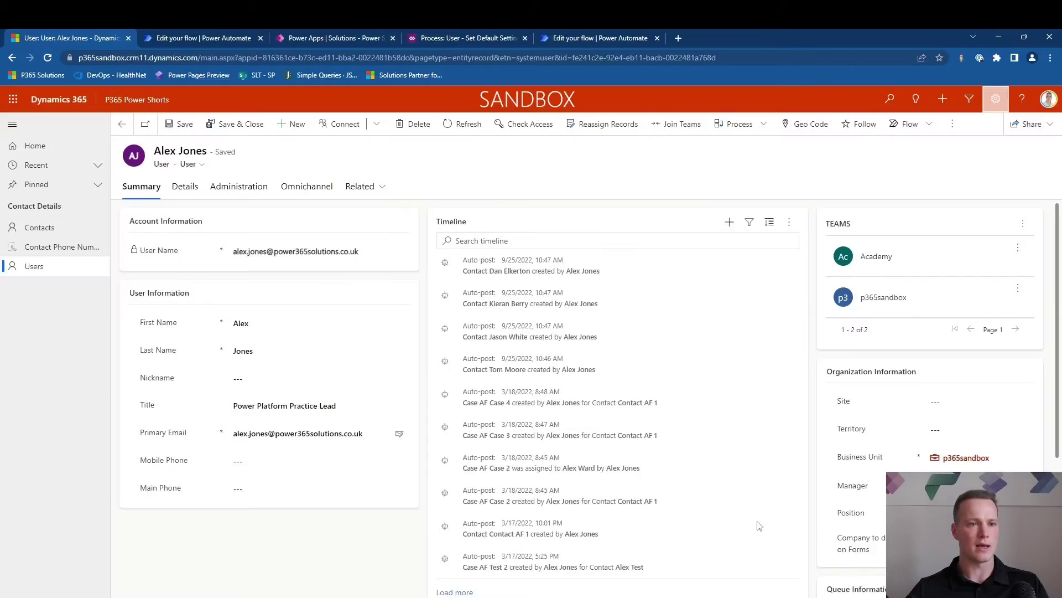
- Scroll through the Update a row: User Settings fields, checking CalendarType and CurrencyFormatCode, down to TimeZoneCode 85
{"action": "left_click", "coordinate": [623, 38]}
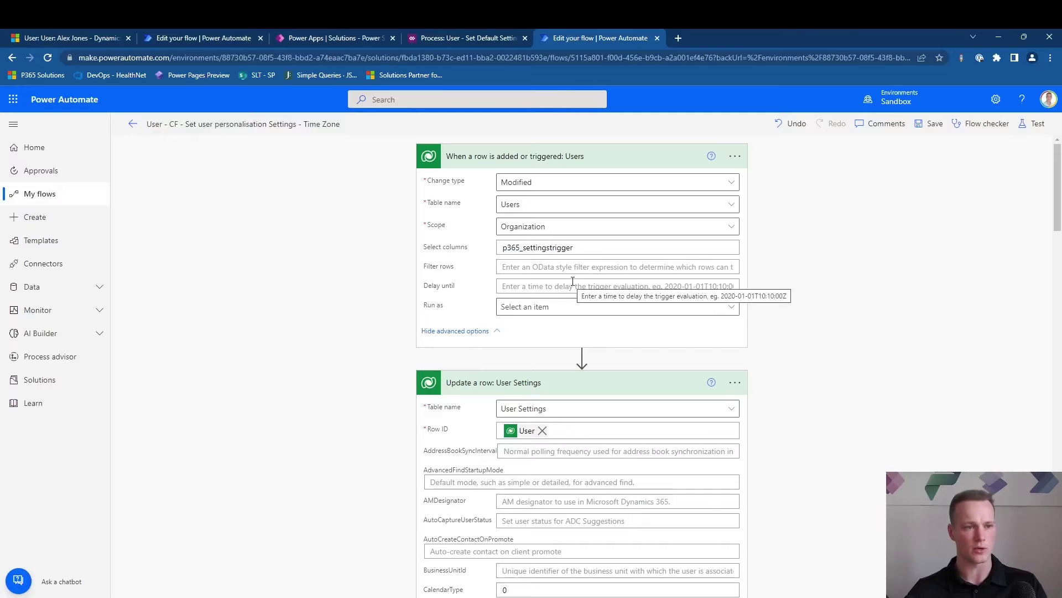
{"action": "scroll", "coordinate": [853, 304], "scroll_direction": "down", "scroll_amount": 1}
{"action": "scroll", "coordinate": [853, 303], "scroll_direction": "up", "scroll_amount": 1}
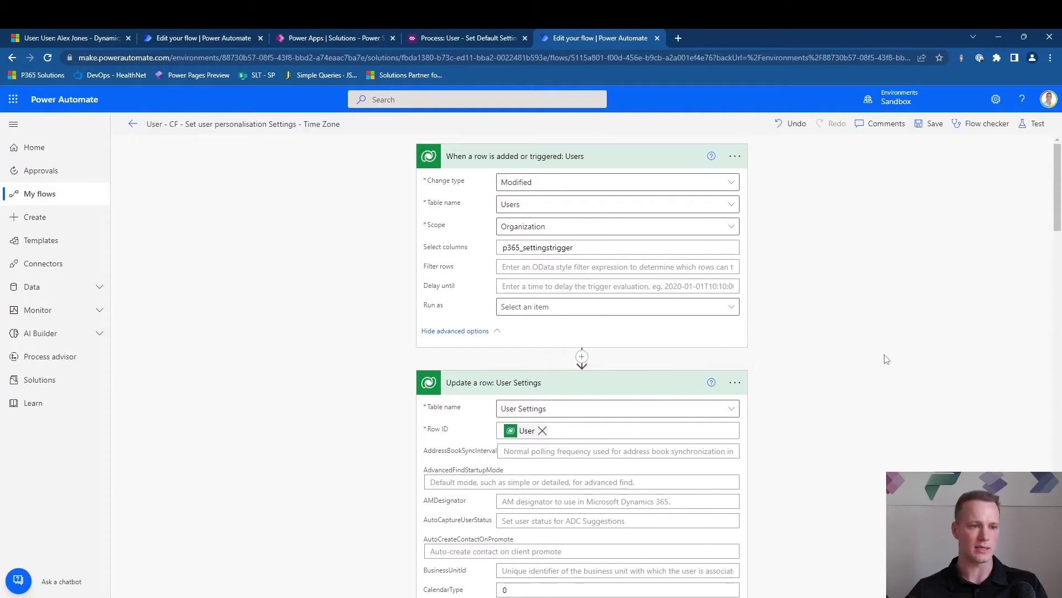
{"action": "scroll", "coordinate": [887, 359], "scroll_direction": "down", "scroll_amount": 1}
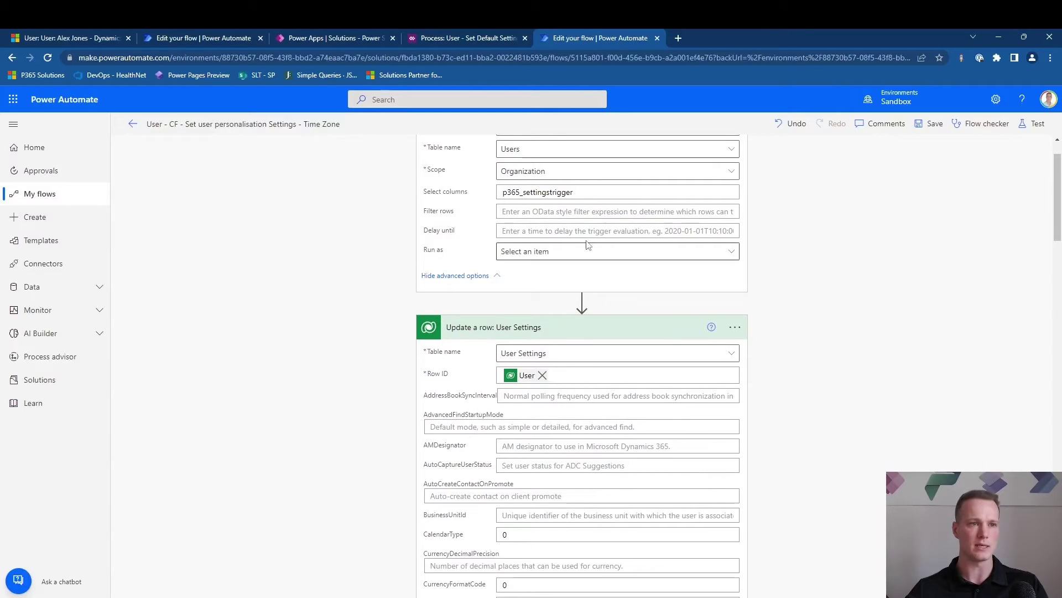
{"action": "scroll", "coordinate": [588, 245], "scroll_direction": "up", "scroll_amount": 1}
{"action": "scroll", "coordinate": [874, 388], "scroll_direction": "down", "scroll_amount": 4}
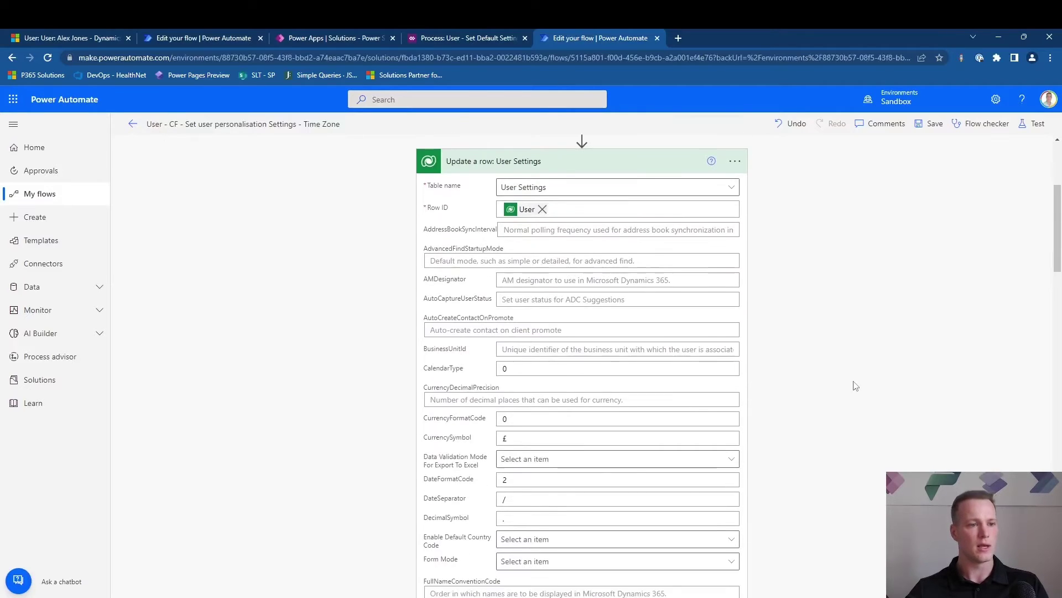
{"action": "left_click", "coordinate": [608, 367]}
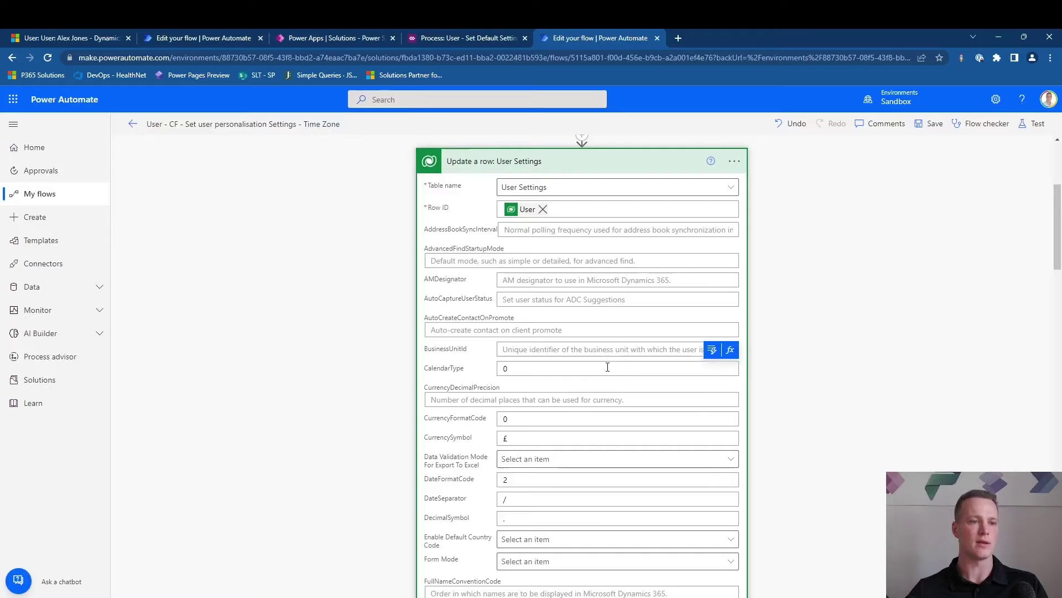
{"action": "left_click", "coordinate": [575, 419]}
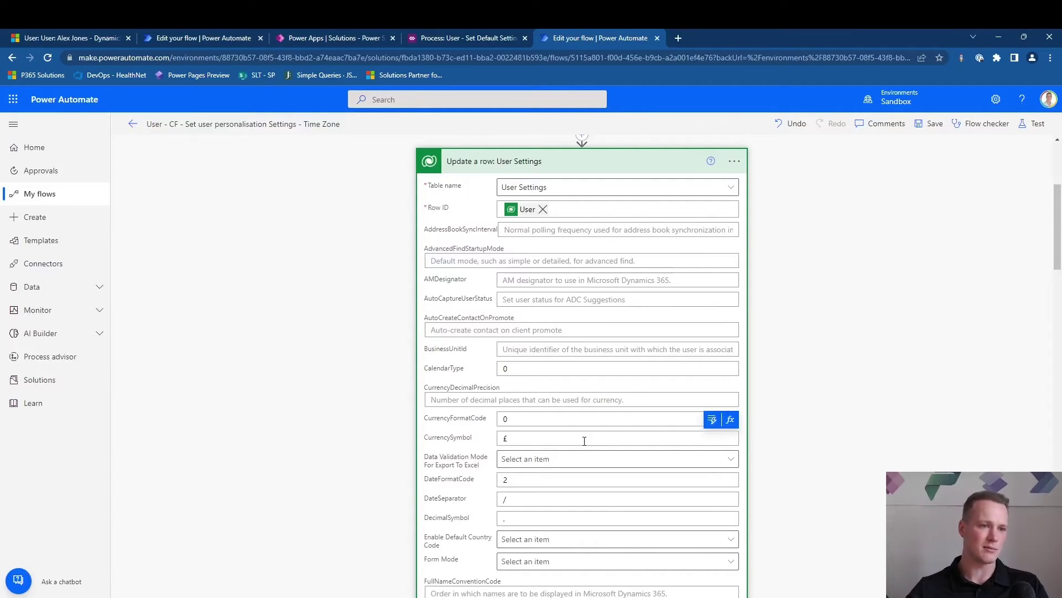
{"action": "scroll", "coordinate": [584, 441], "scroll_direction": "down", "scroll_amount": 15}
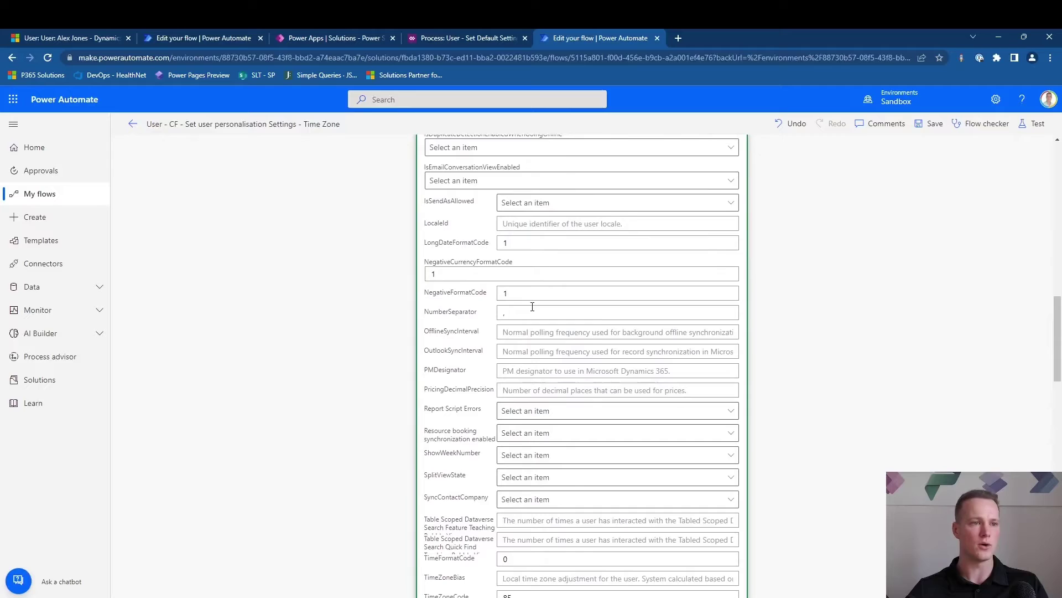
{"action": "scroll", "coordinate": [531, 310], "scroll_direction": "down", "scroll_amount": 4}
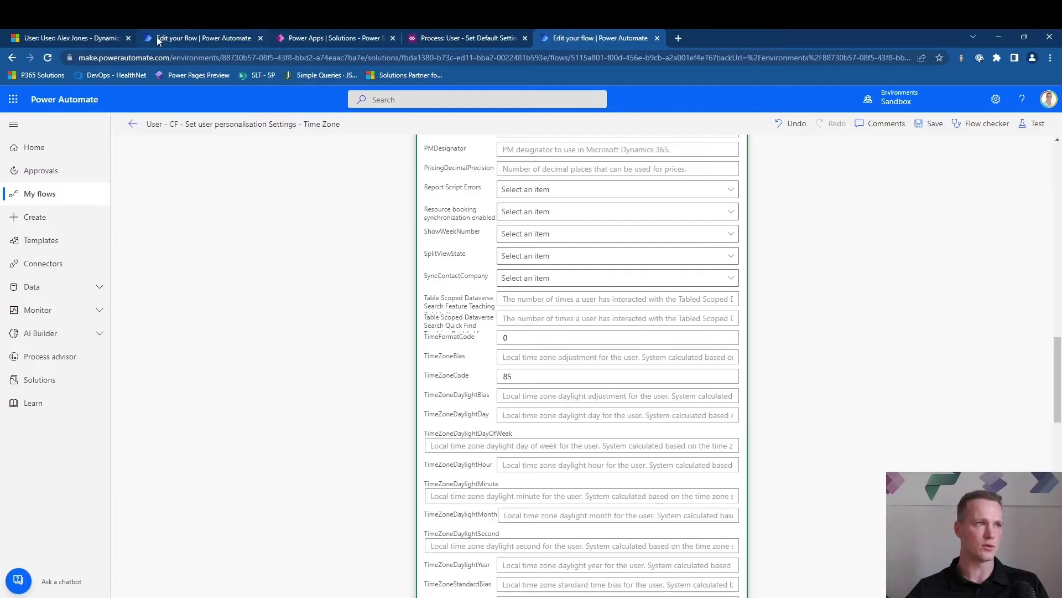
- Check the Formats and Email tabs of Personalization Settings, still on UTC, and confirm with OK
{"action": "left_click", "coordinate": [97, 38]}
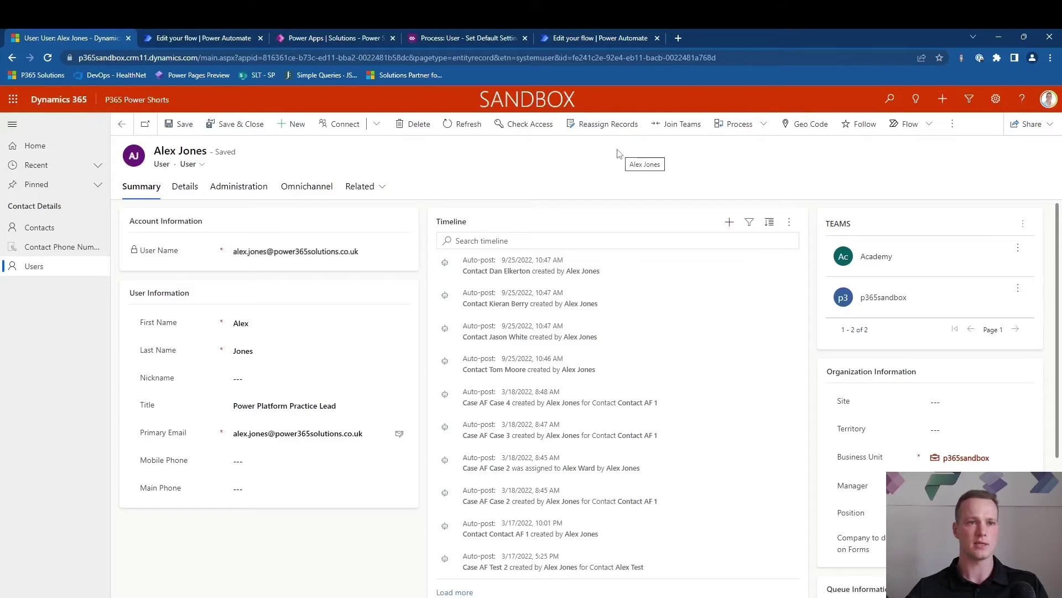
{"action": "left_click", "coordinate": [996, 98]}
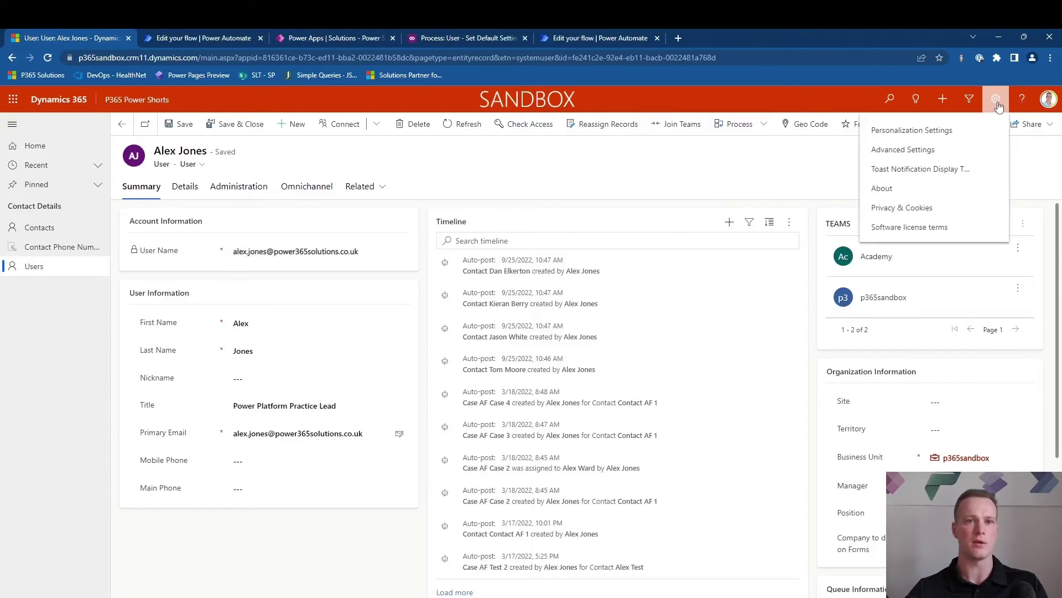
{"action": "left_click", "coordinate": [954, 136]}
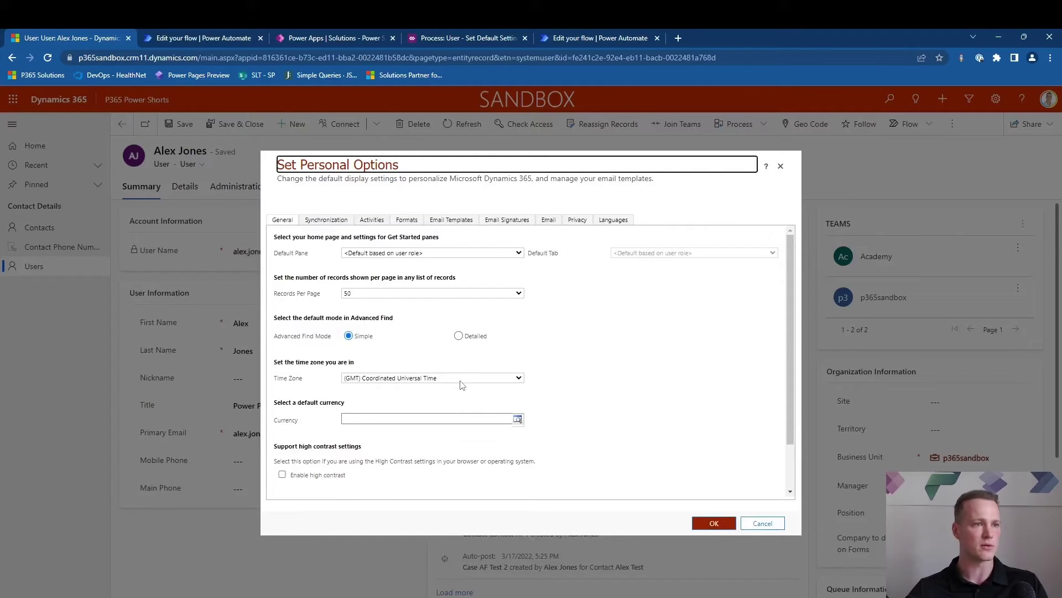
{"action": "left_click", "coordinate": [411, 220]}
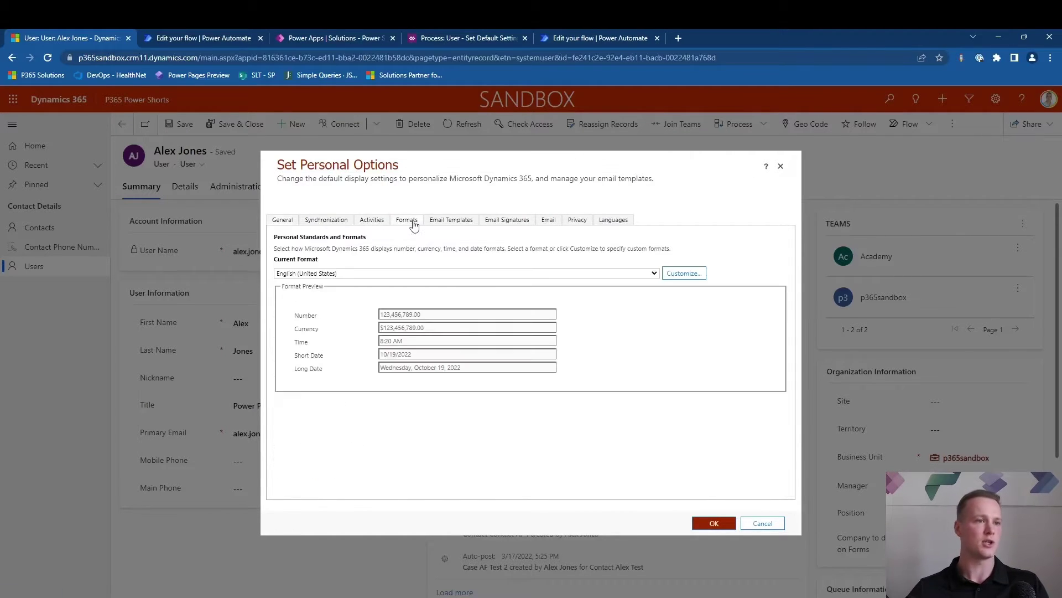
{"action": "left_click", "coordinate": [545, 220]}
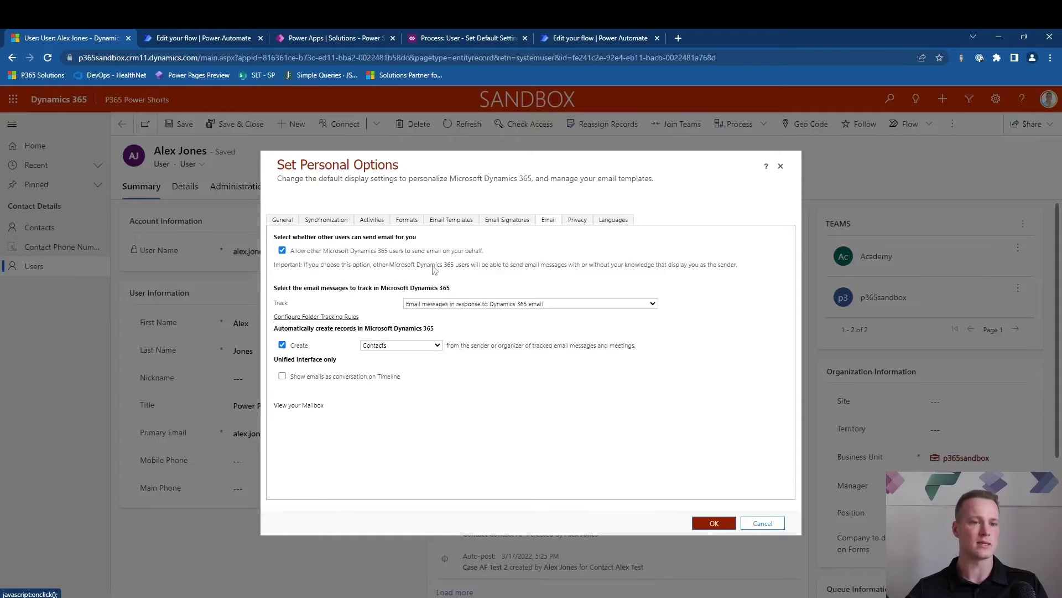
{"action": "left_click", "coordinate": [714, 523]}
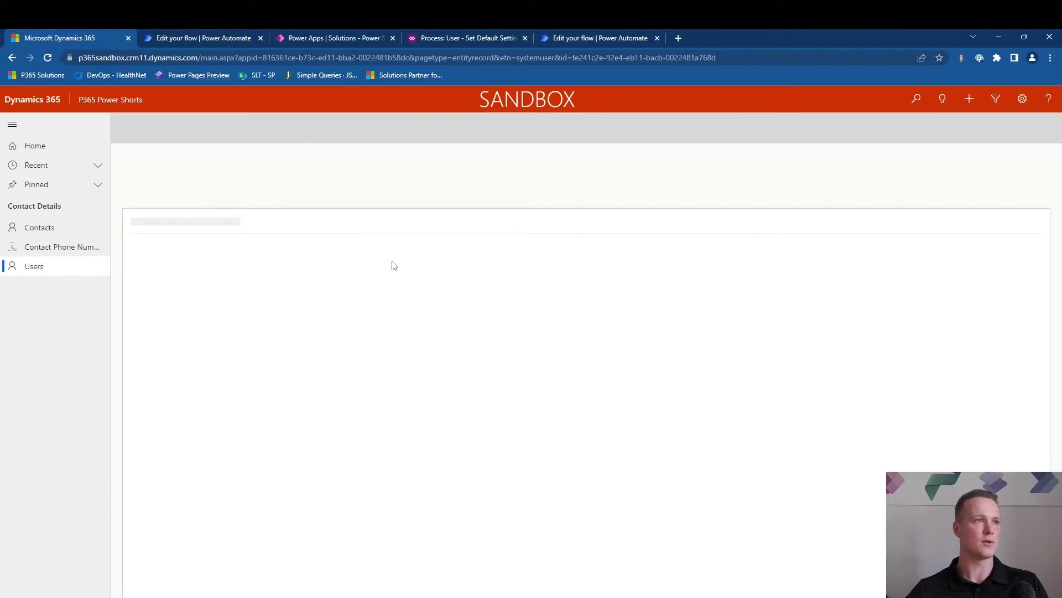
- Add a Get a row by ID action to the Get Example User Settings flow
{"action": "left_click", "coordinate": [201, 40]}
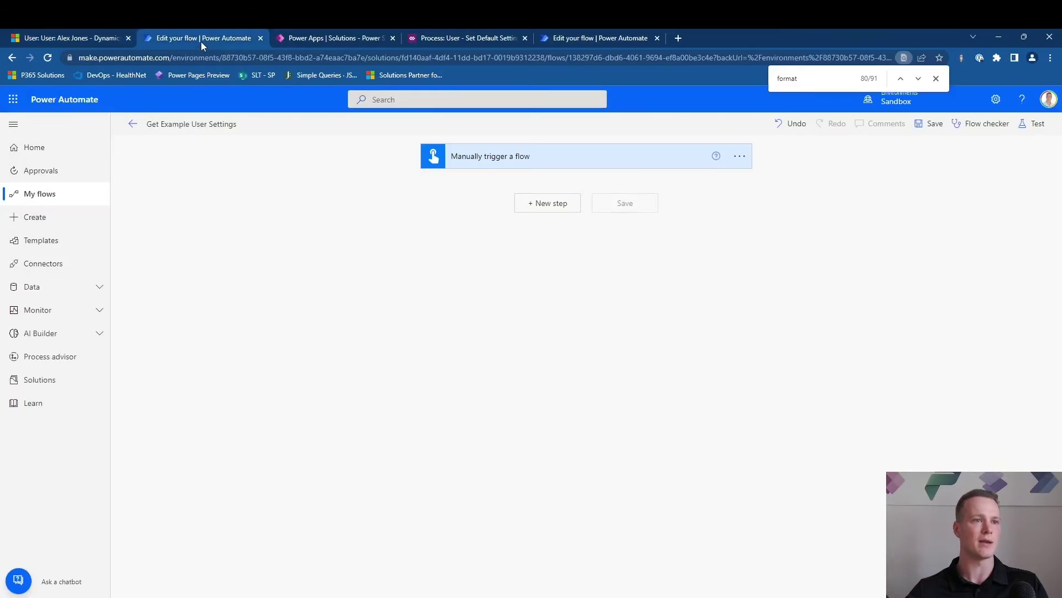
{"action": "left_click", "coordinate": [542, 206]}
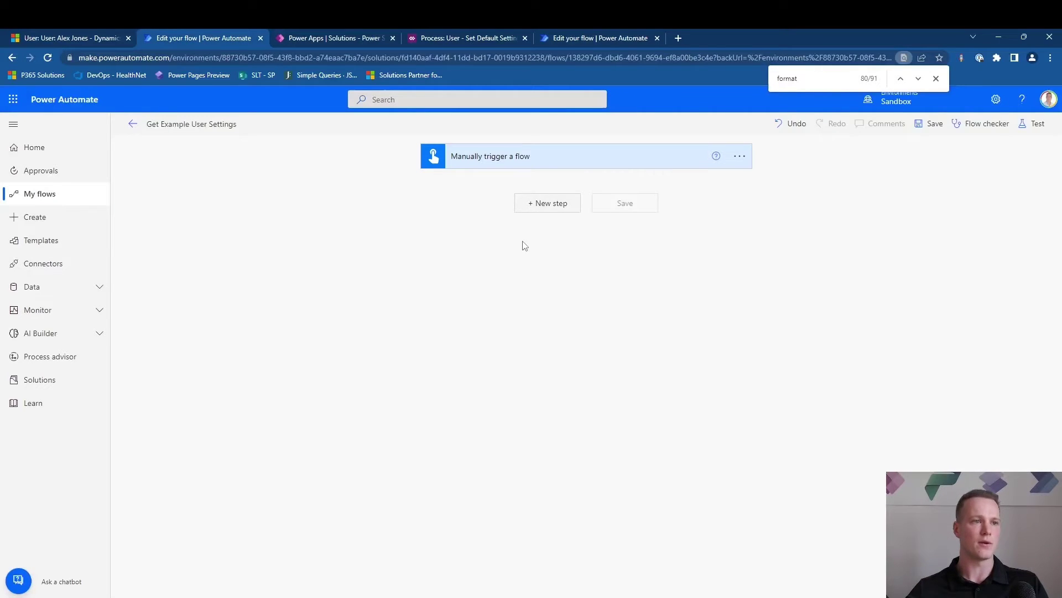
{"action": "type", "text": "get a row by id"}
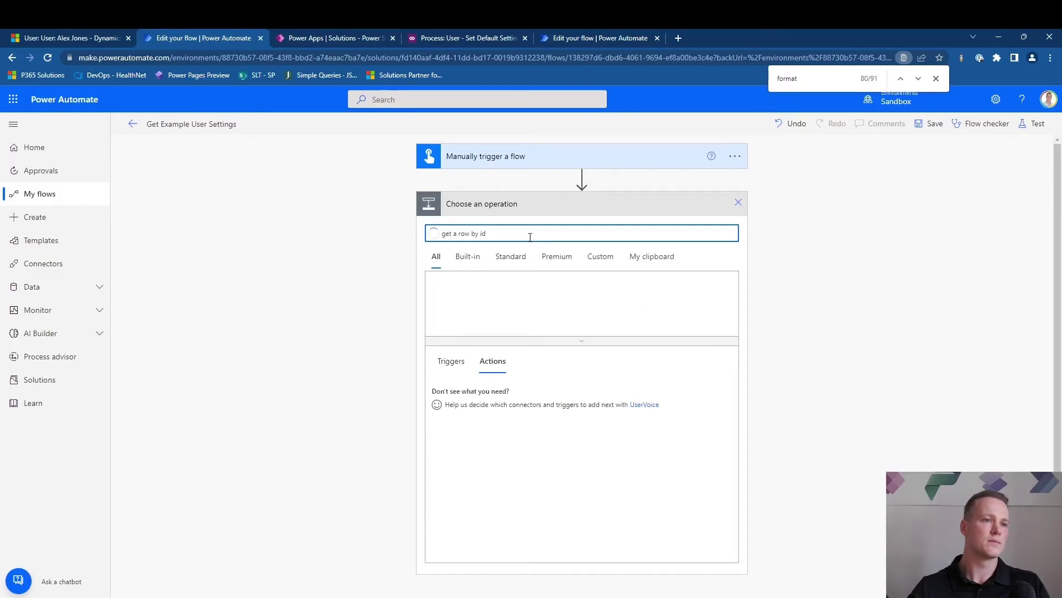
{"action": "left_click", "coordinate": [508, 391]}
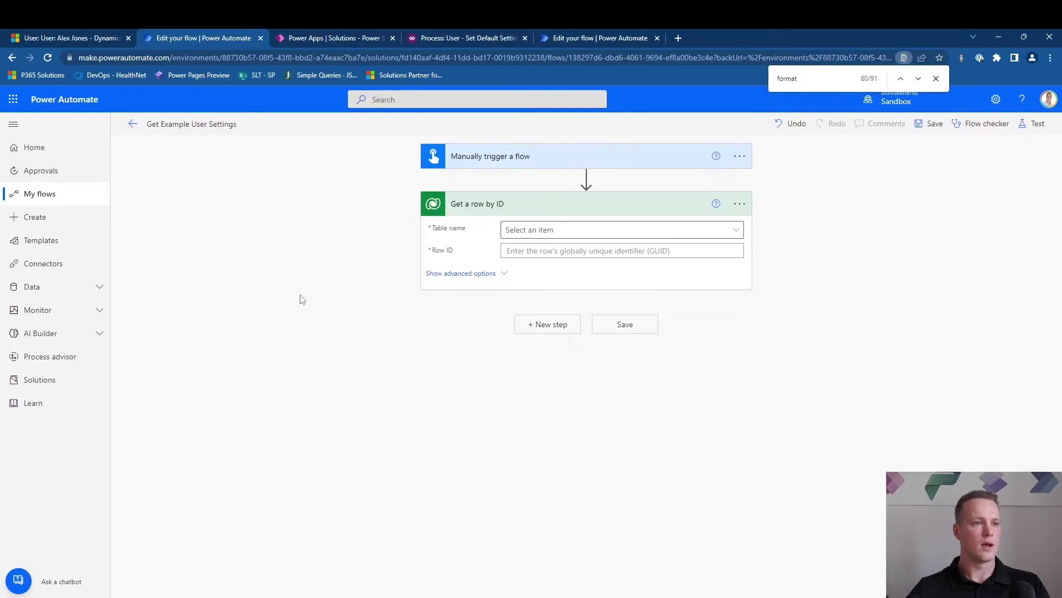
- Set Table name to User Settings and Row ID to the user's copied record ID, then start a test
{"action": "left_click", "coordinate": [64, 33]}
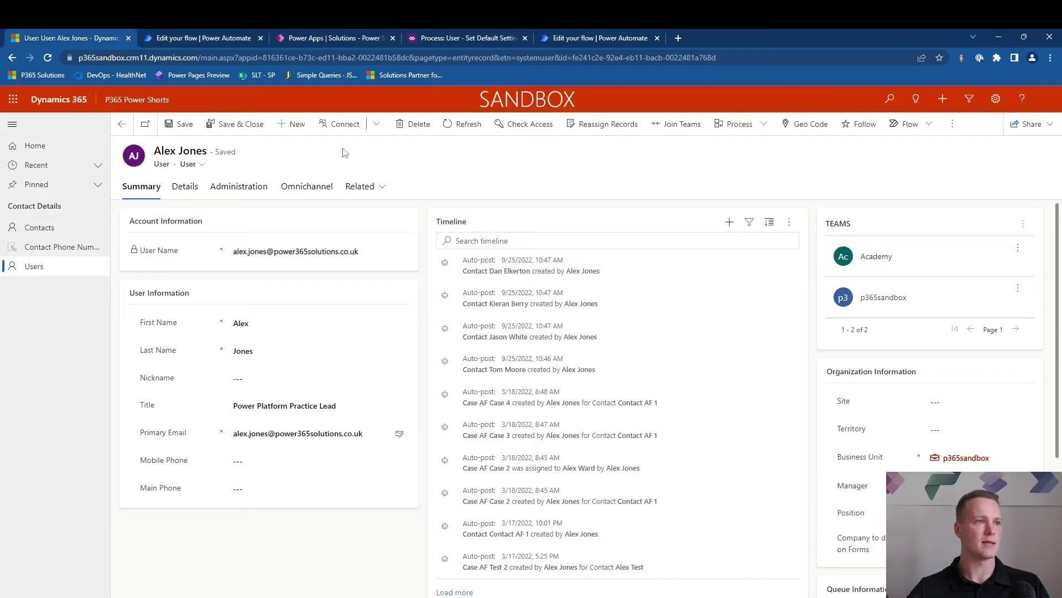
{"action": "left_click_drag", "start_coordinate": [572, 58], "coordinate": [833, 72]}
{"action": "key", "text": "ctrl+c"}
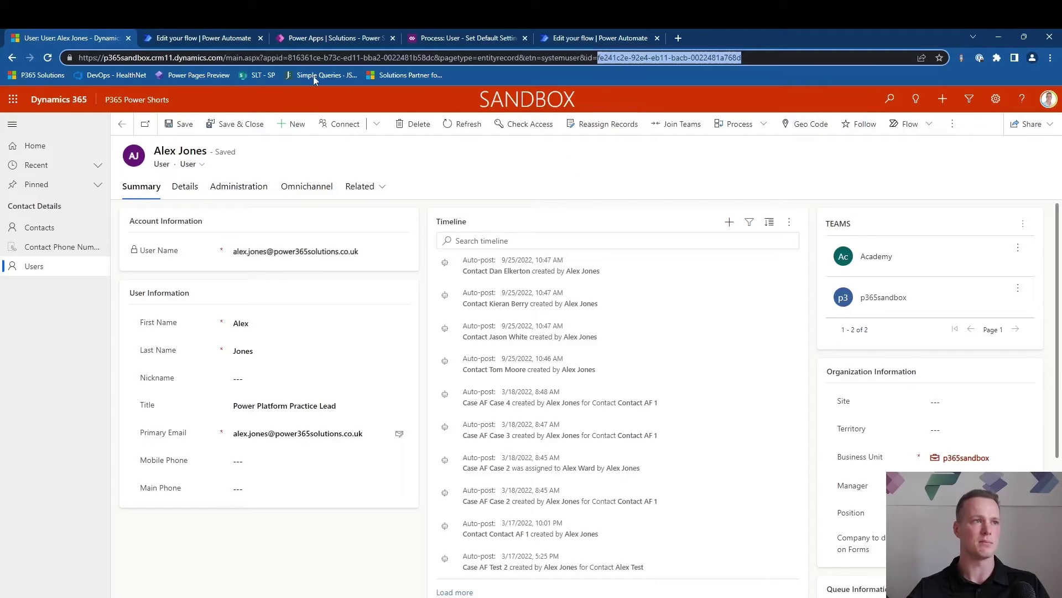
{"action": "left_click", "coordinate": [210, 39]}
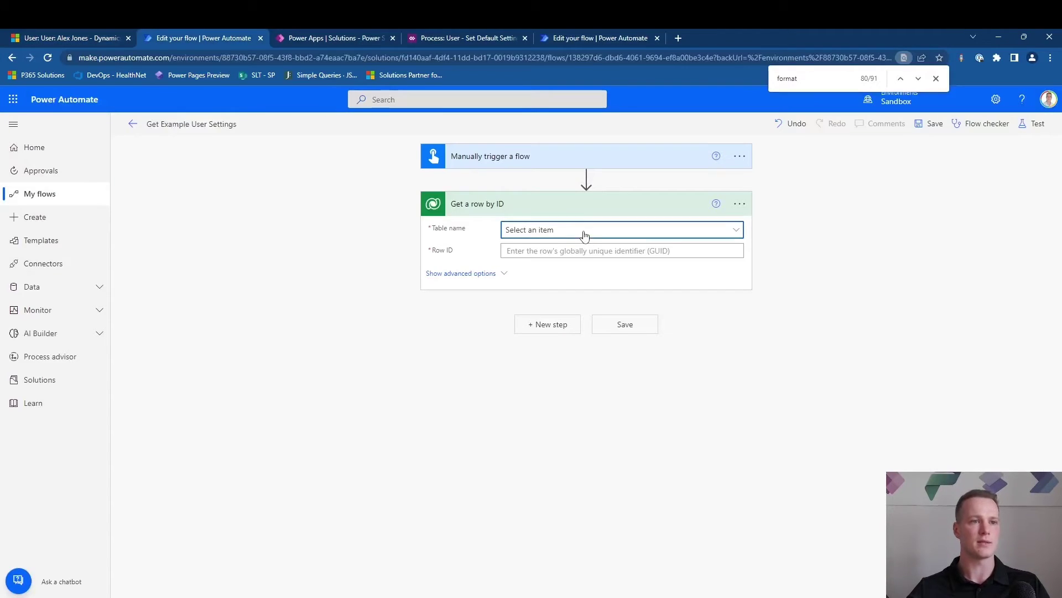
{"action": "left_click", "coordinate": [577, 275]}
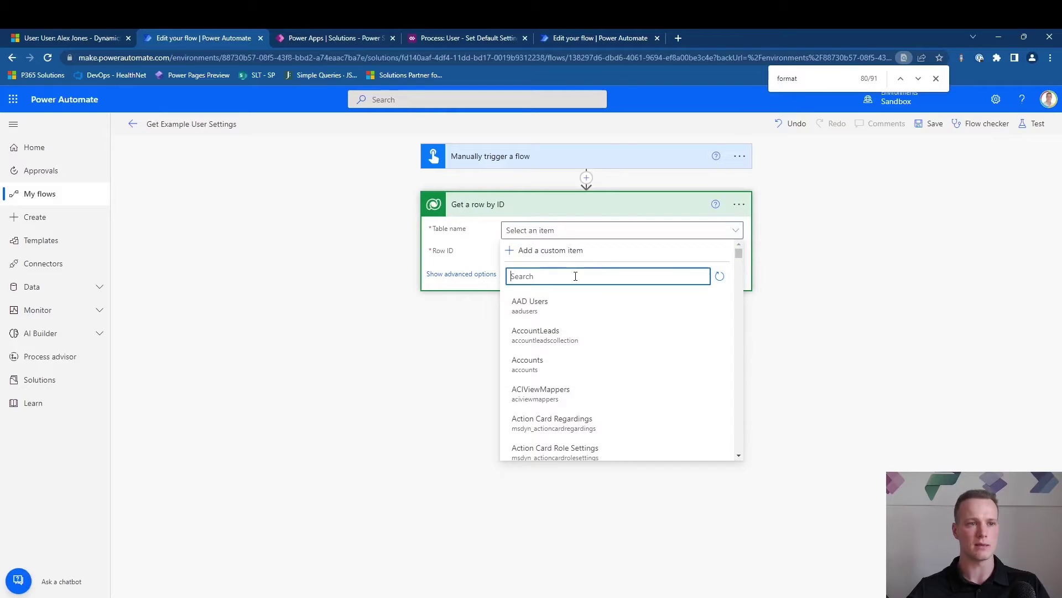
{"action": "type", "text": "user set"}
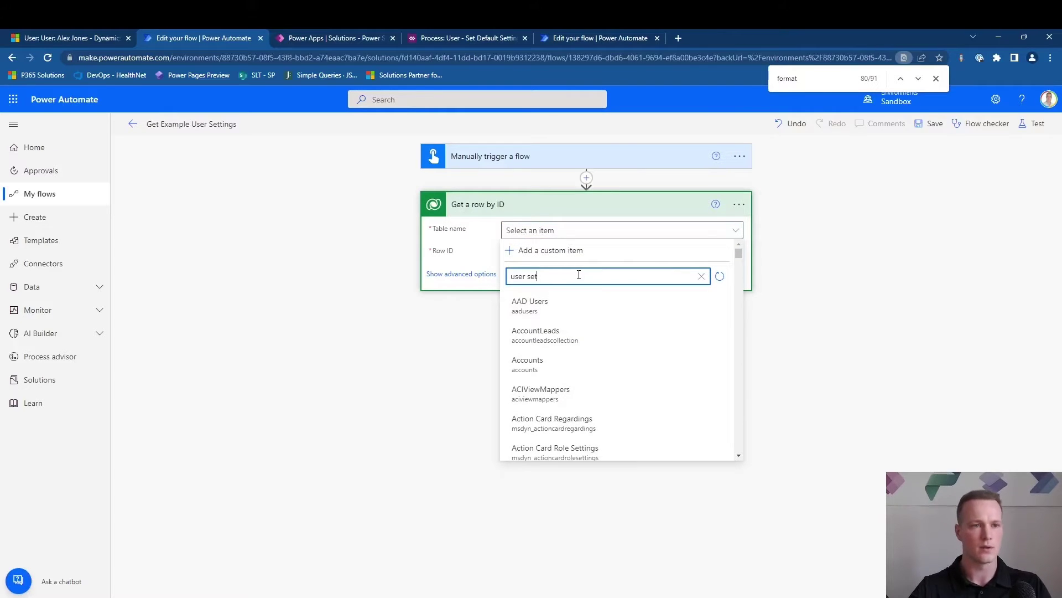
{"action": "scroll", "coordinate": [581, 367], "scroll_direction": "down", "scroll_amount": 1}
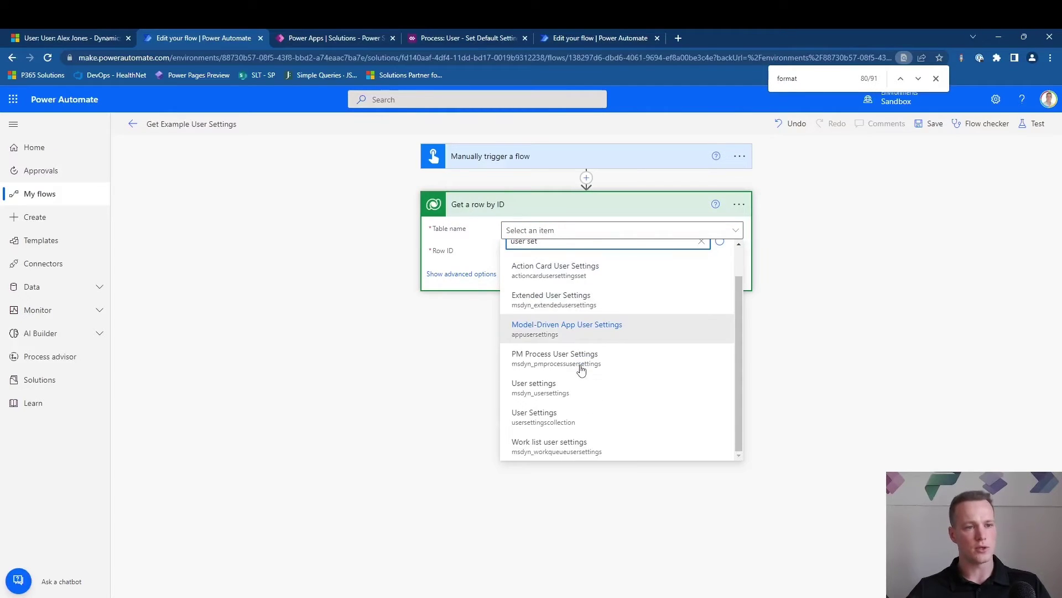
{"action": "left_click", "coordinate": [591, 423]}
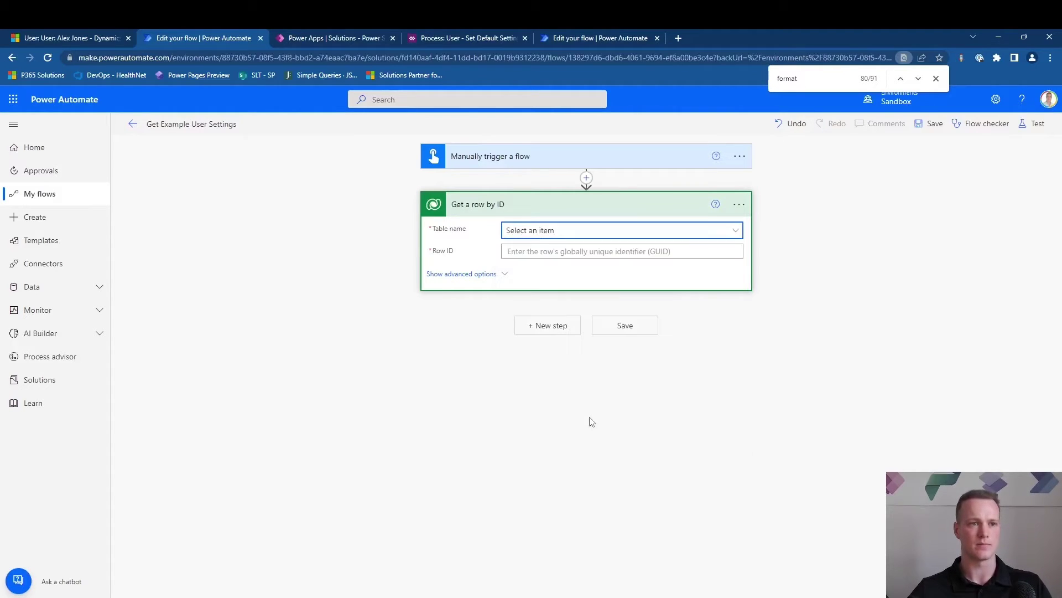
{"action": "left_click", "coordinate": [544, 256]}
{"action": "key", "text": "ctrl+v"}
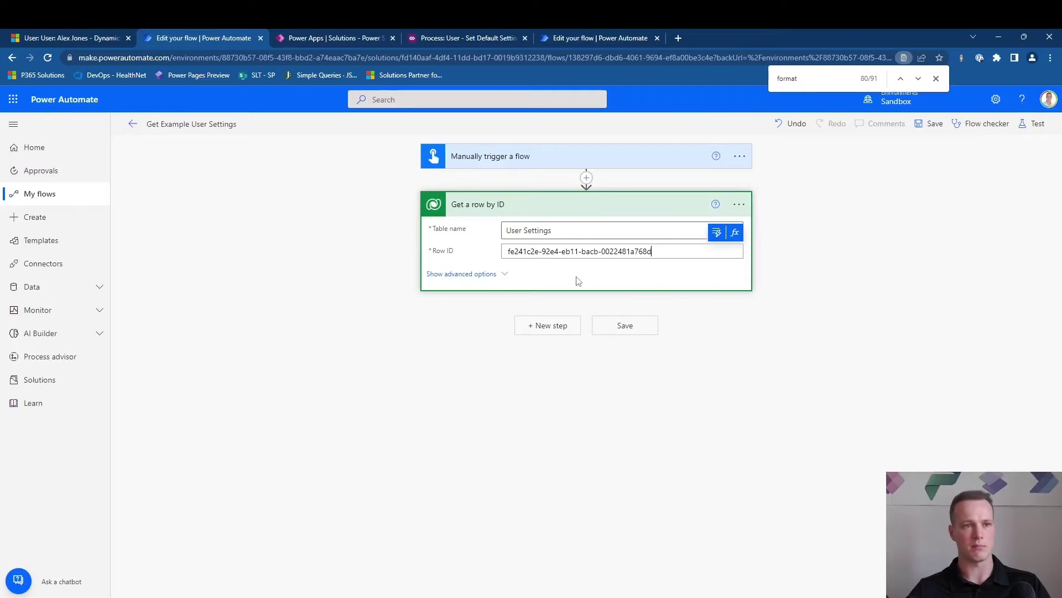
{"action": "left_click", "coordinate": [1019, 129]}
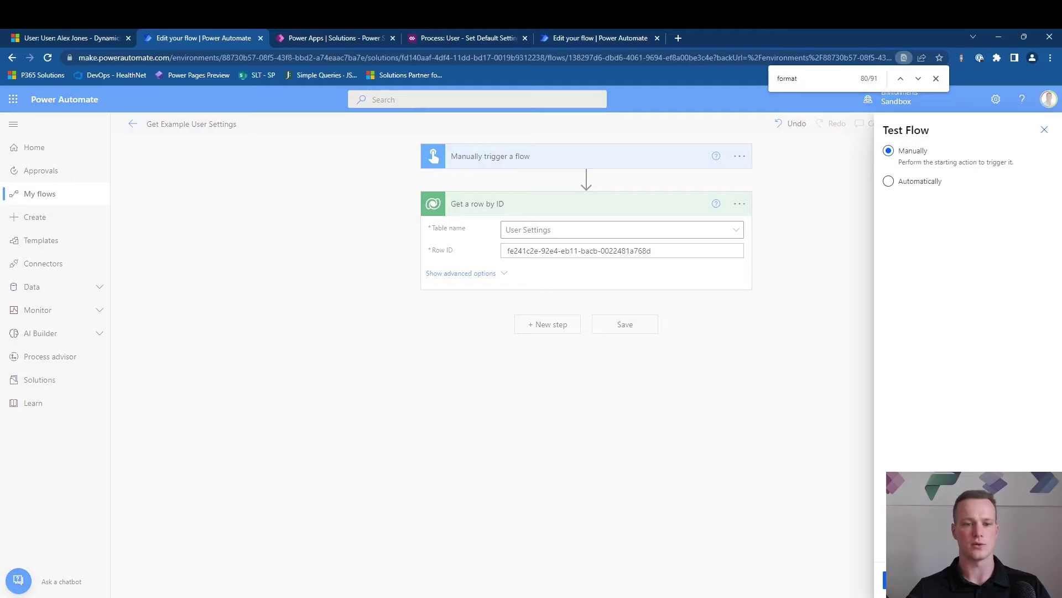
- Save and run the flow test manually, then return to the Dynamics 365 user record
{"action": "left_click", "coordinate": [907, 580]}
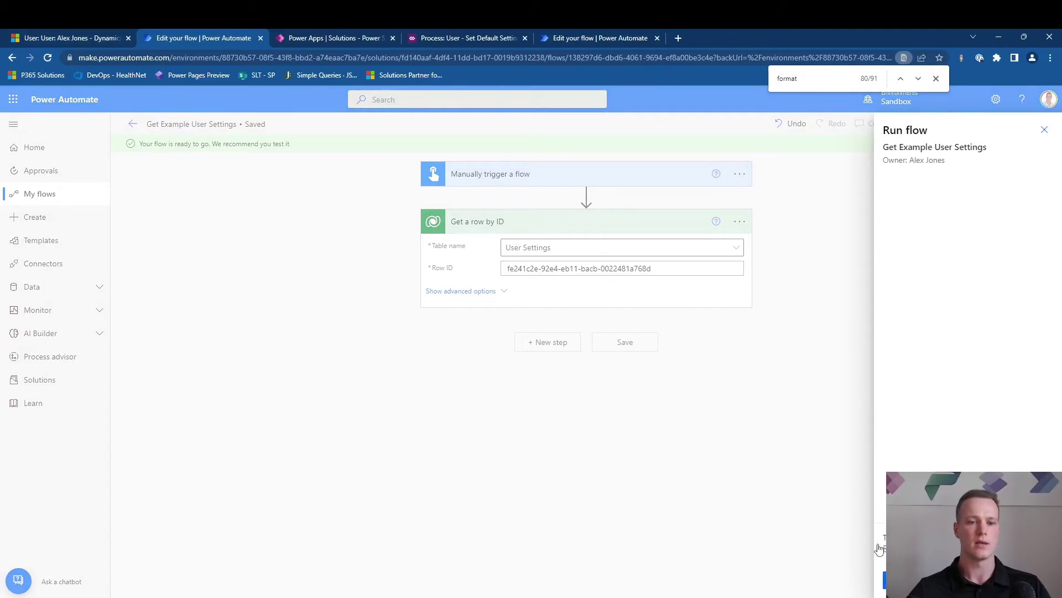
{"action": "left_click", "coordinate": [907, 580]}
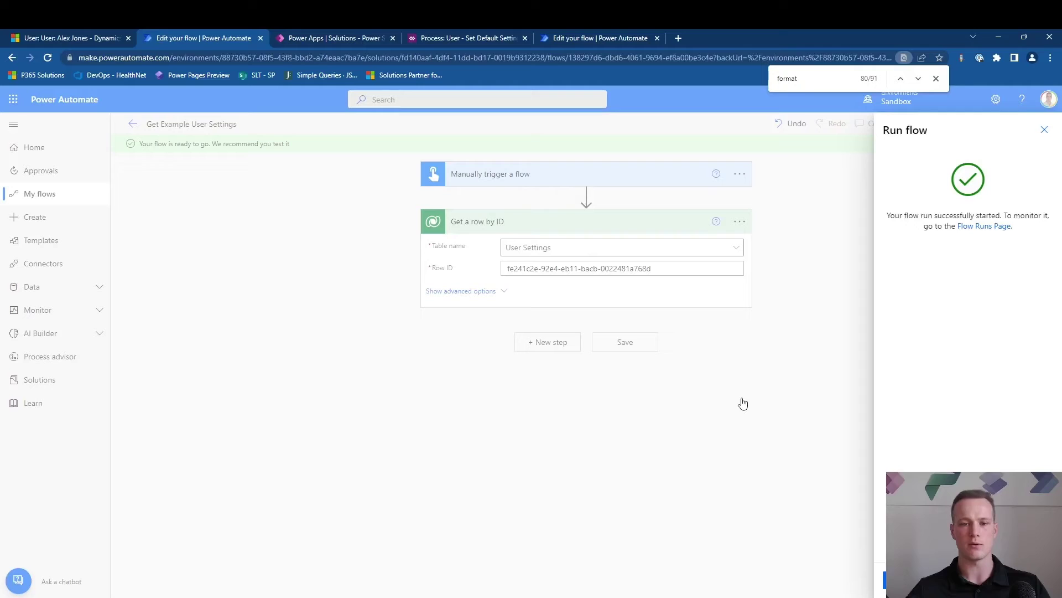
{"action": "key", "text": "Escape"}
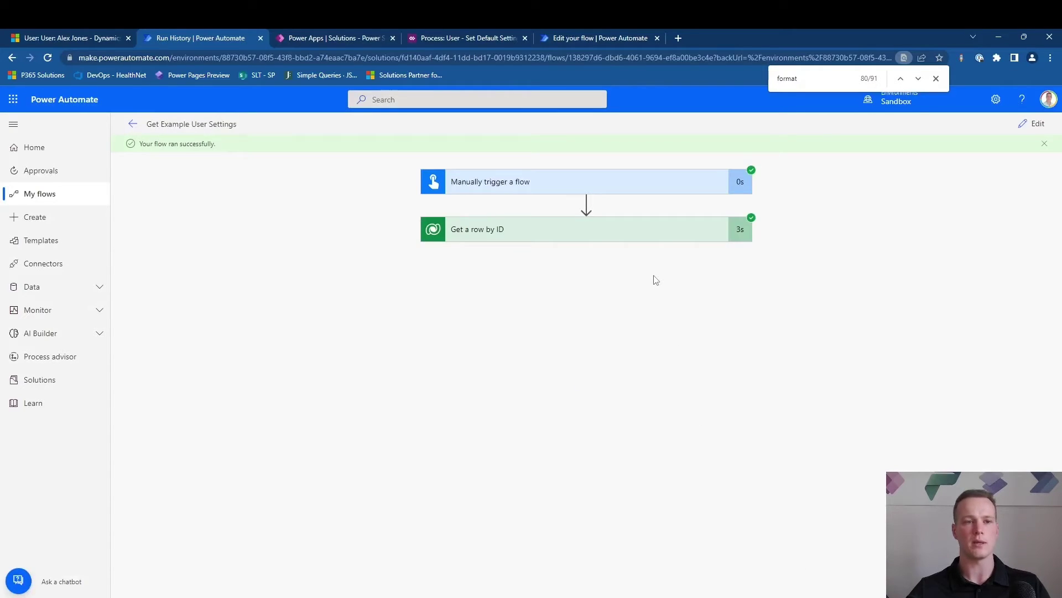
{"action": "left_click", "coordinate": [623, 40]}
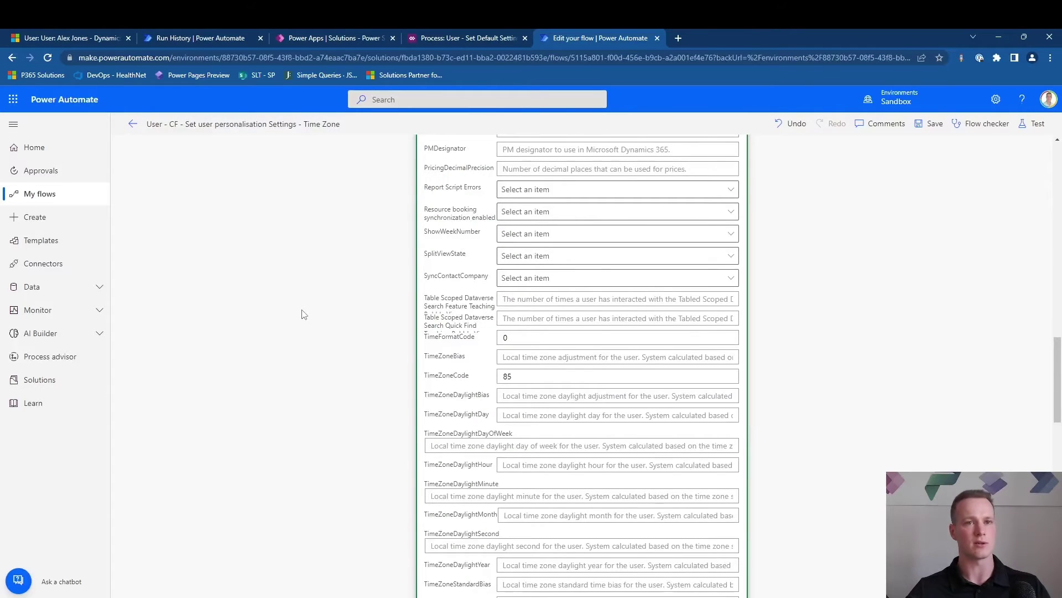
{"action": "left_click", "coordinate": [98, 35]}
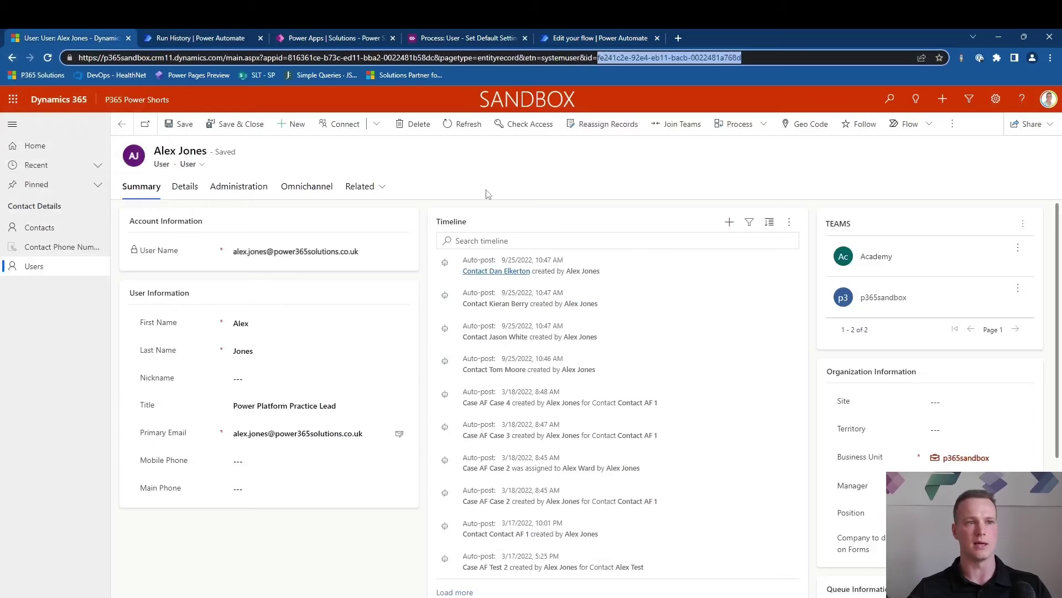
- Expand the test run's Get a row by ID step and scroll through its User Settings outputs
{"action": "left_click", "coordinate": [206, 38]}
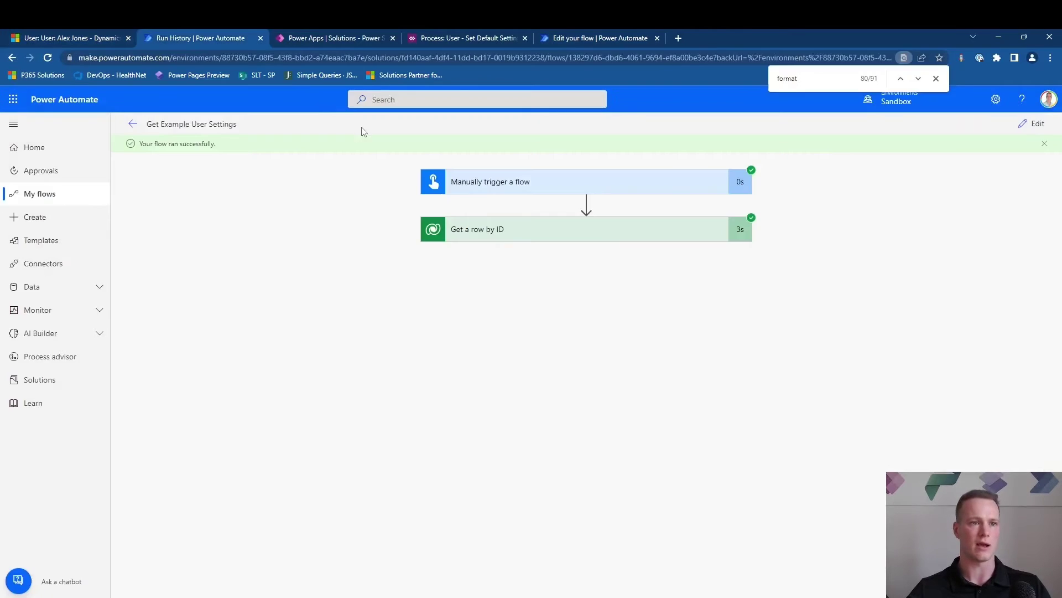
{"action": "left_click", "coordinate": [510, 235]}
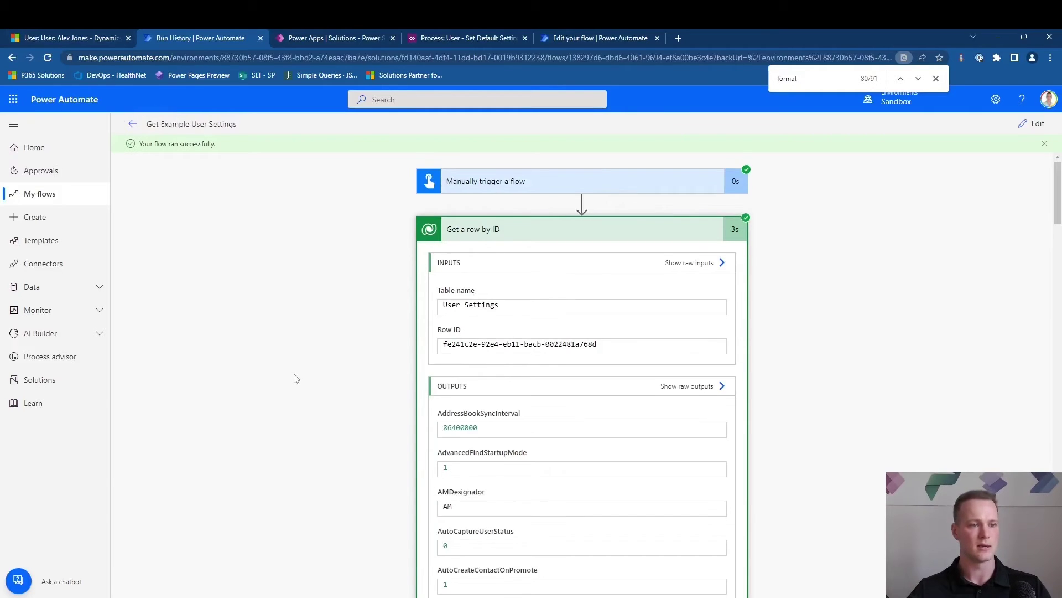
{"action": "scroll", "coordinate": [294, 375], "scroll_direction": "down", "scroll_amount": 4}
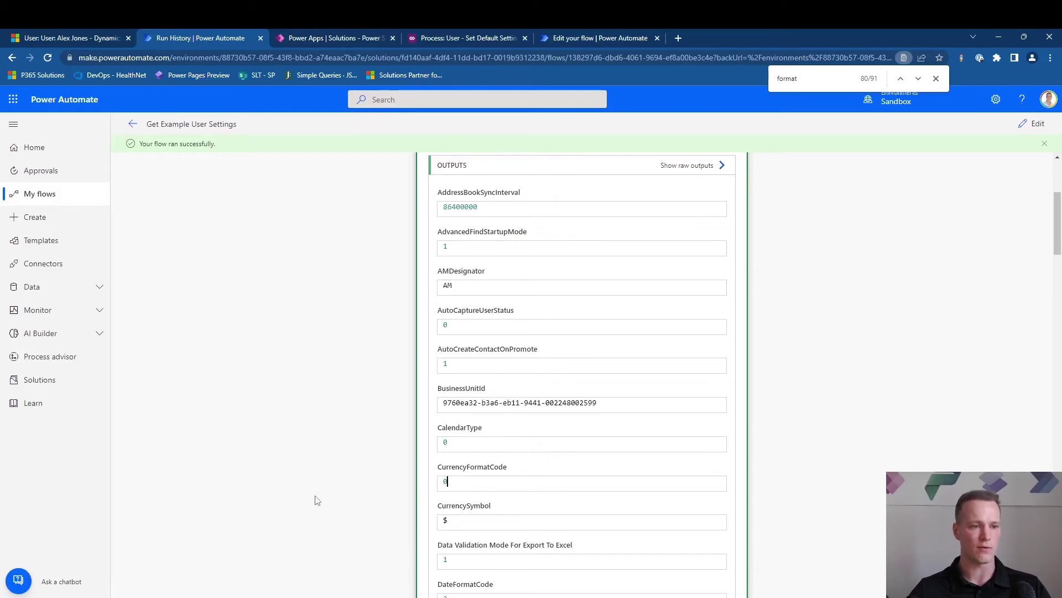
{"action": "scroll", "coordinate": [347, 489], "scroll_direction": "down", "scroll_amount": 1}
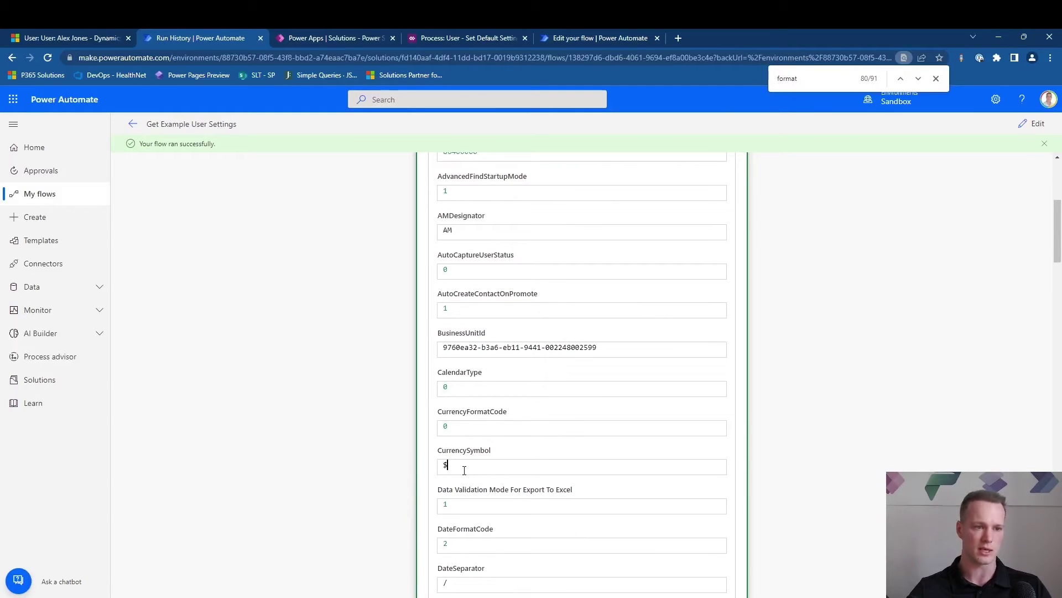
{"action": "scroll", "coordinate": [393, 477], "scroll_direction": "down", "scroll_amount": 1}
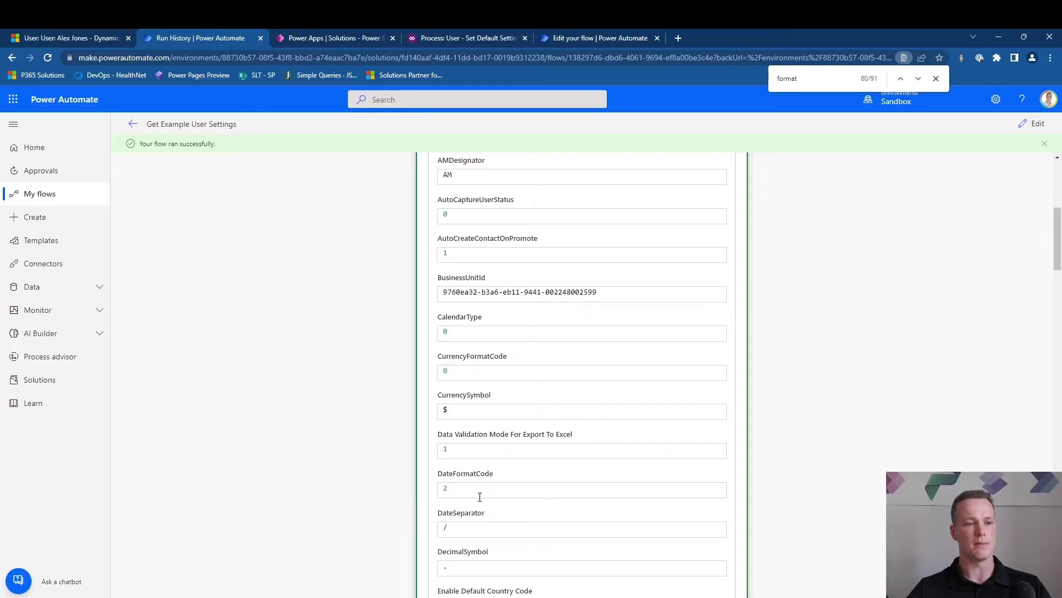
{"action": "scroll", "coordinate": [317, 477], "scroll_direction": "down", "scroll_amount": 2}
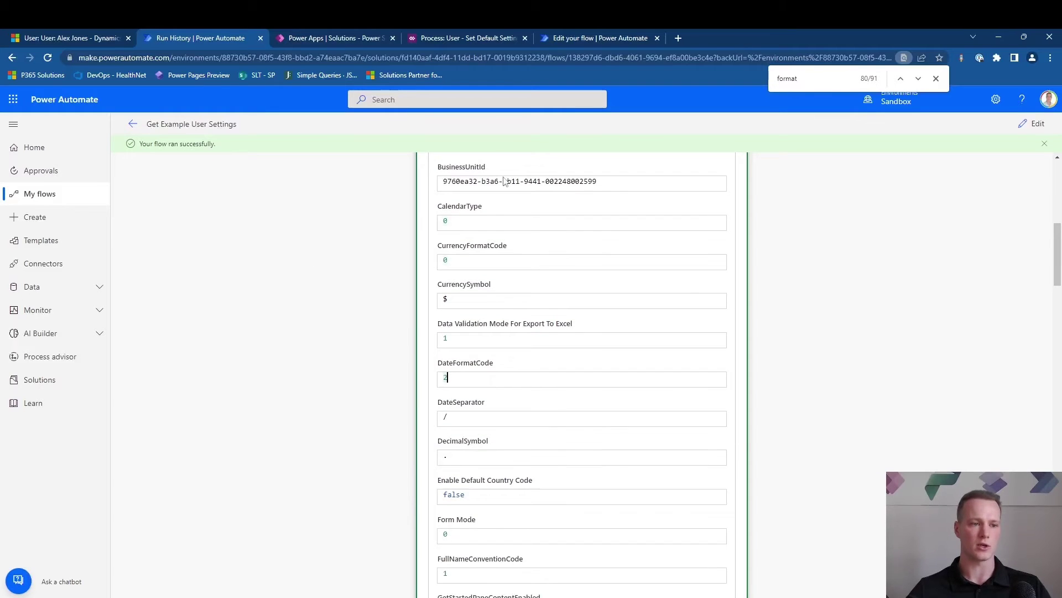
{"action": "left_click", "coordinate": [607, 36]}
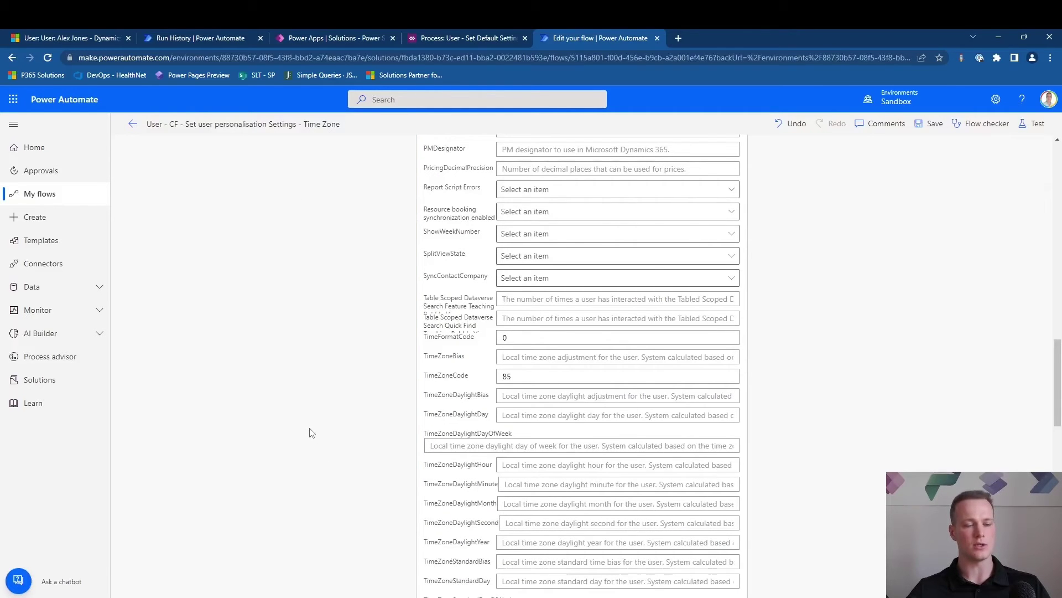
{"action": "key", "text": "alt+Tab"}
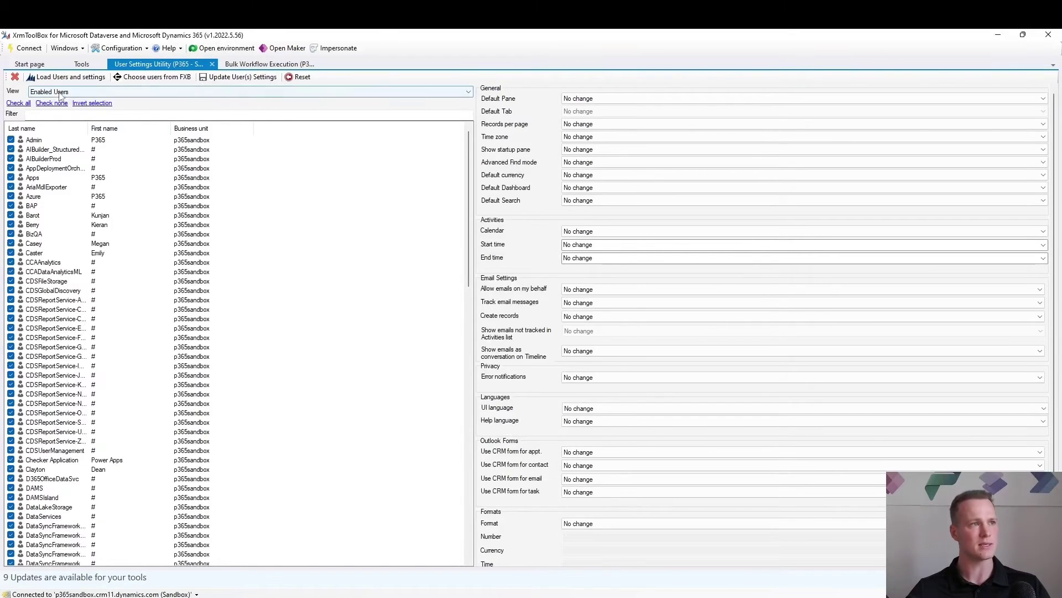
- Reload users and settings in the User Settings Utility, then minimise XrmToolBox
{"action": "left_click", "coordinate": [71, 77]}
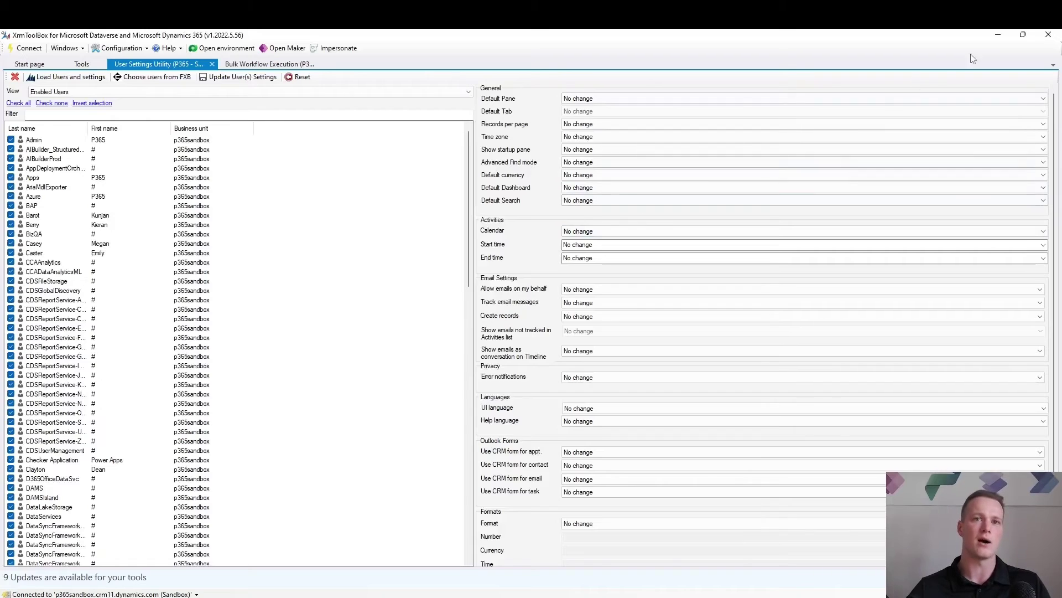
{"action": "left_click", "coordinate": [997, 36]}
- Confirm the trigger's Select columns is p365_settingstrigger, then view the User table's Settings Trigger column
{"action": "scroll", "coordinate": [808, 315], "scroll_direction": "up", "scroll_amount": 10}
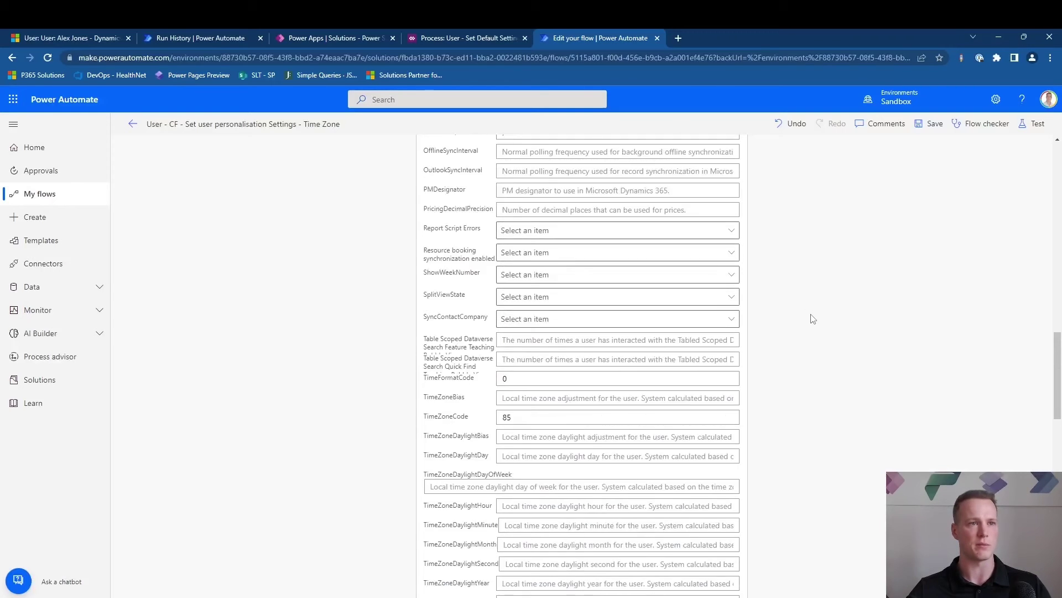
{"action": "scroll", "coordinate": [809, 319], "scroll_direction": "up", "scroll_amount": 7}
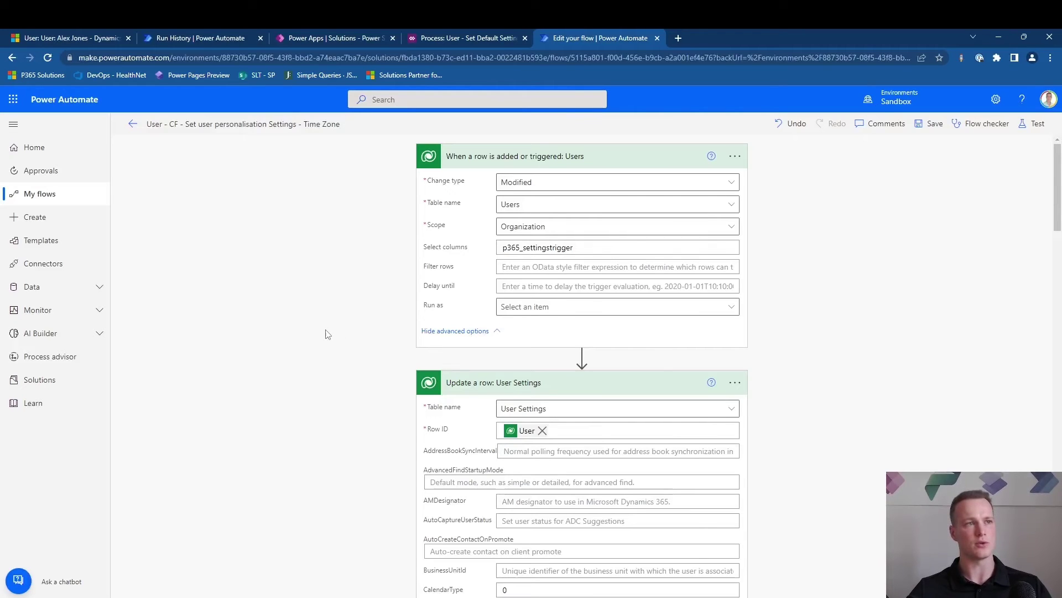
{"action": "left_click", "coordinate": [200, 43]}
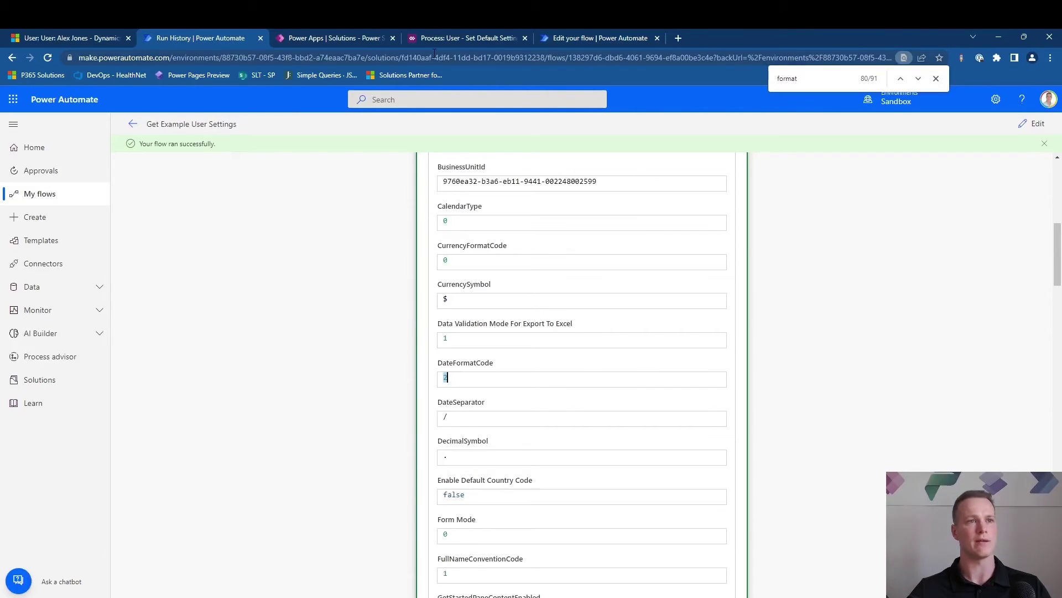
{"action": "left_click", "coordinate": [605, 39]}
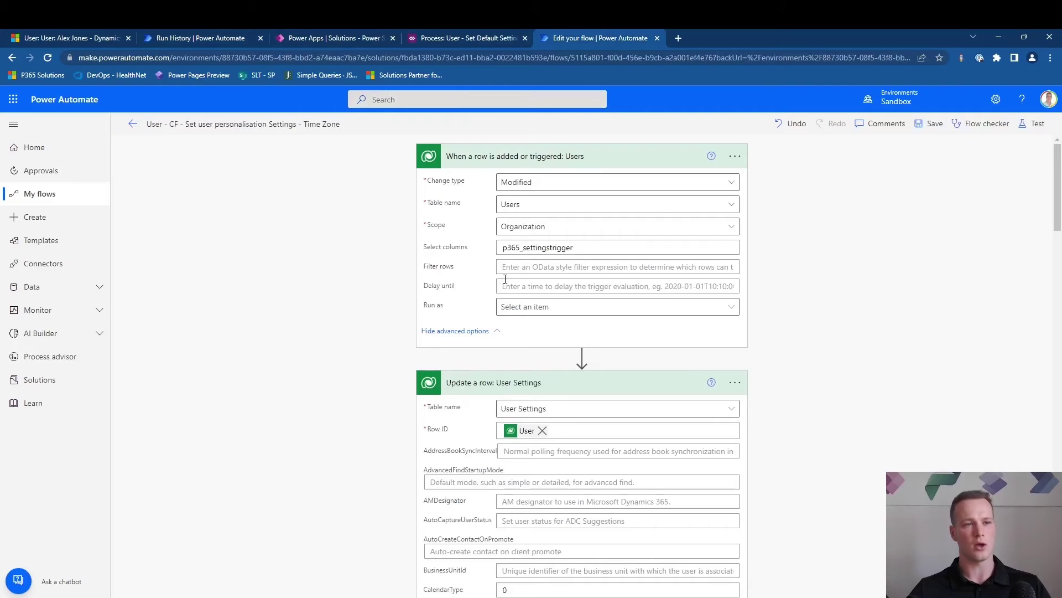
{"action": "double_click", "coordinate": [542, 248]}
{"action": "left_click", "coordinate": [604, 247]}
{"action": "left_click", "coordinate": [339, 39]}
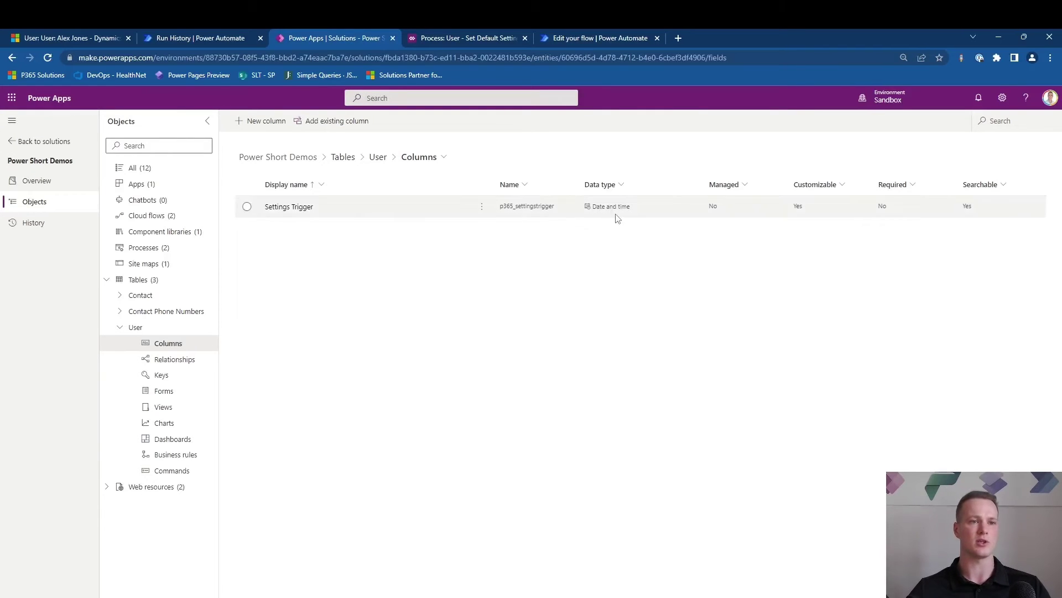
- Show the Information page of the User - Set Default Settings Trigger workflow
{"action": "left_click", "coordinate": [435, 38]}
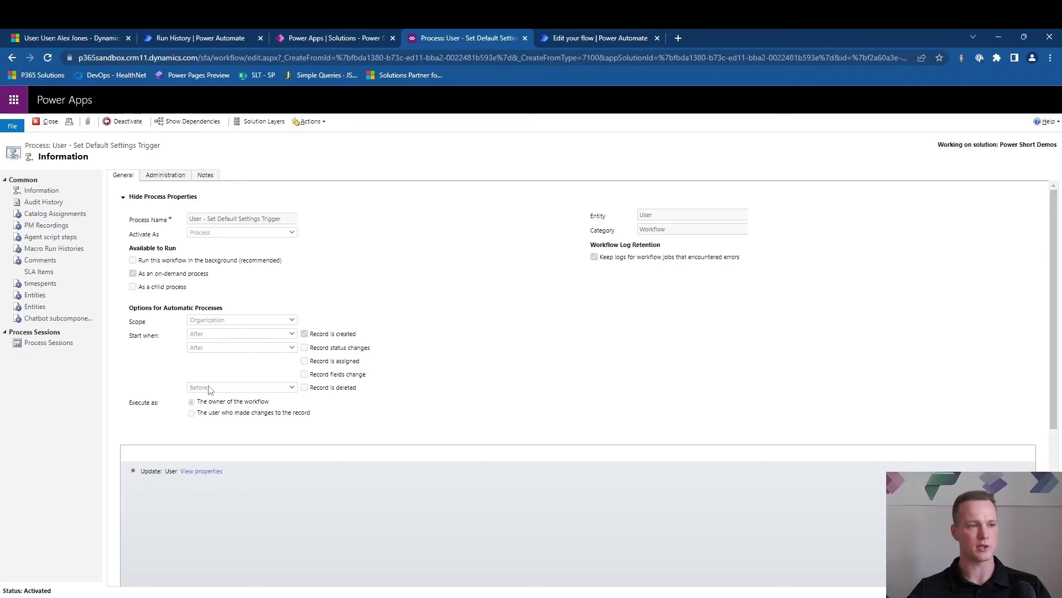
{"action": "left_click", "coordinate": [209, 472]}
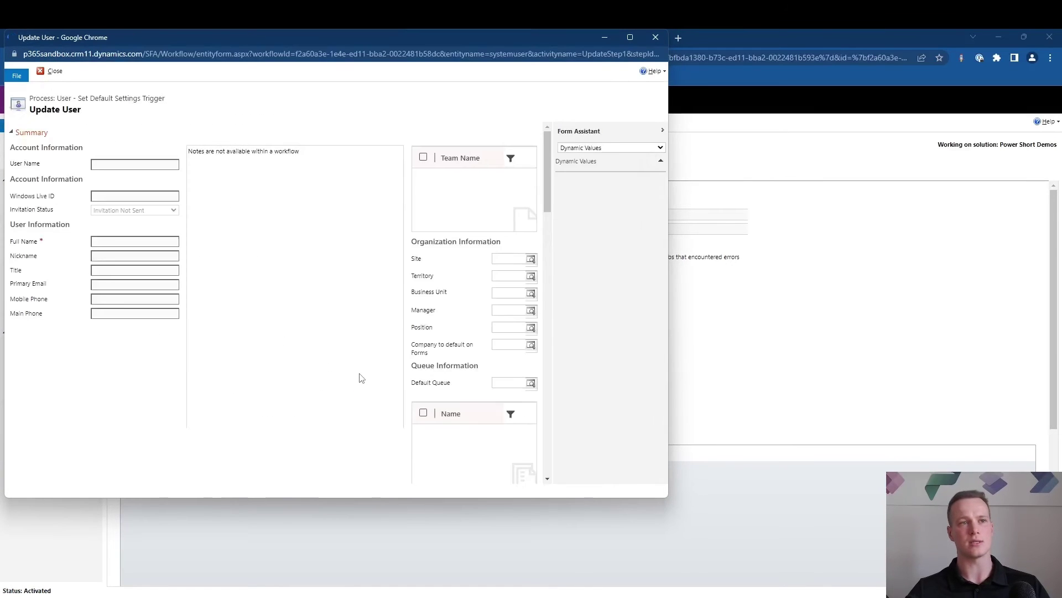
{"action": "scroll", "coordinate": [356, 327], "scroll_direction": "down", "scroll_amount": 5}
{"action": "scroll", "coordinate": [356, 328], "scroll_direction": "down", "scroll_amount": 12}
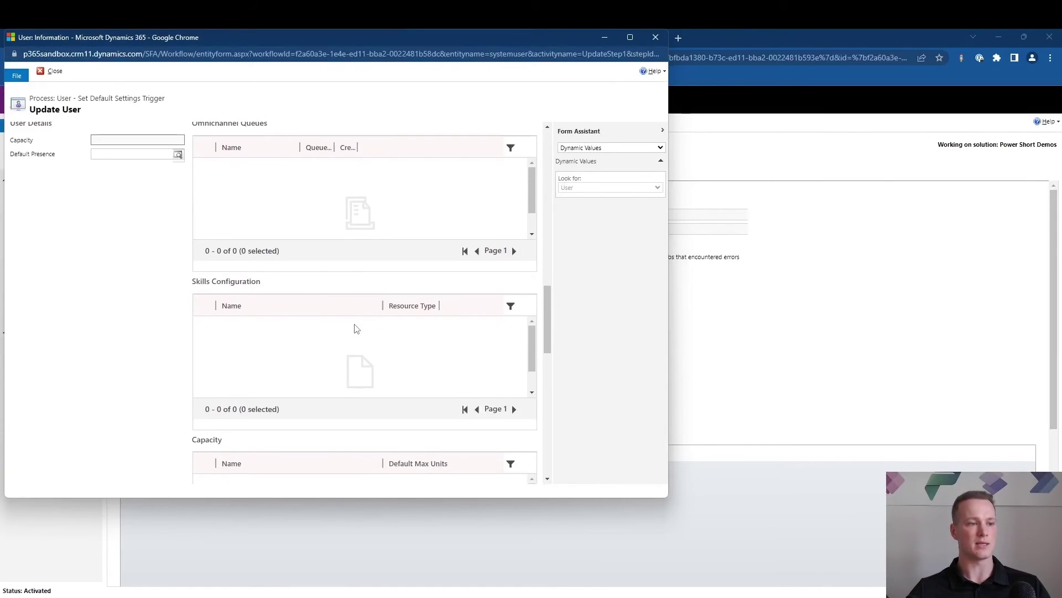
{"action": "scroll", "coordinate": [357, 330], "scroll_direction": "down", "scroll_amount": 1}
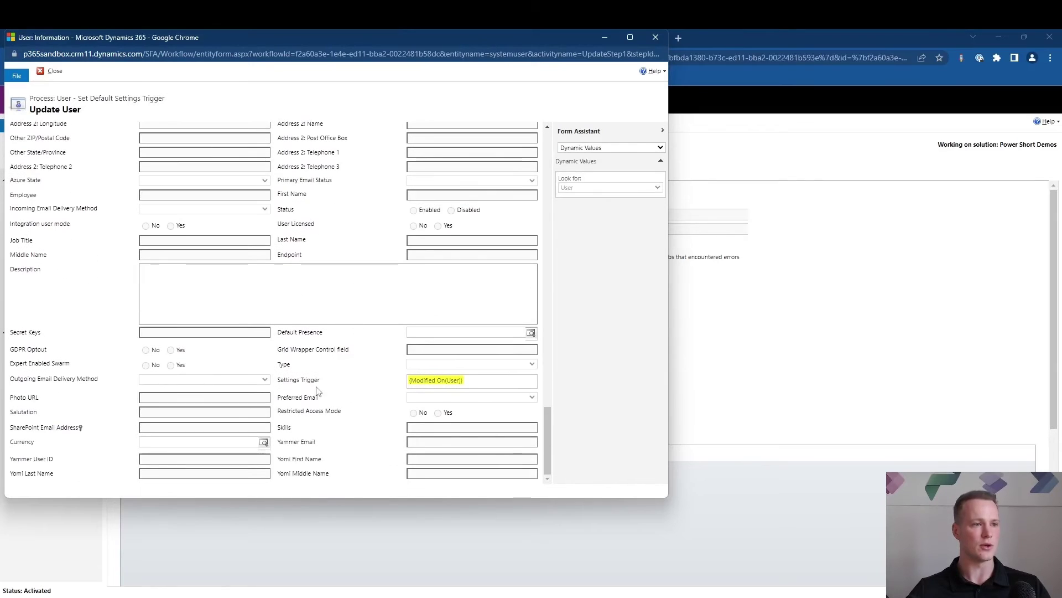
{"action": "left_click", "coordinate": [605, 40]}
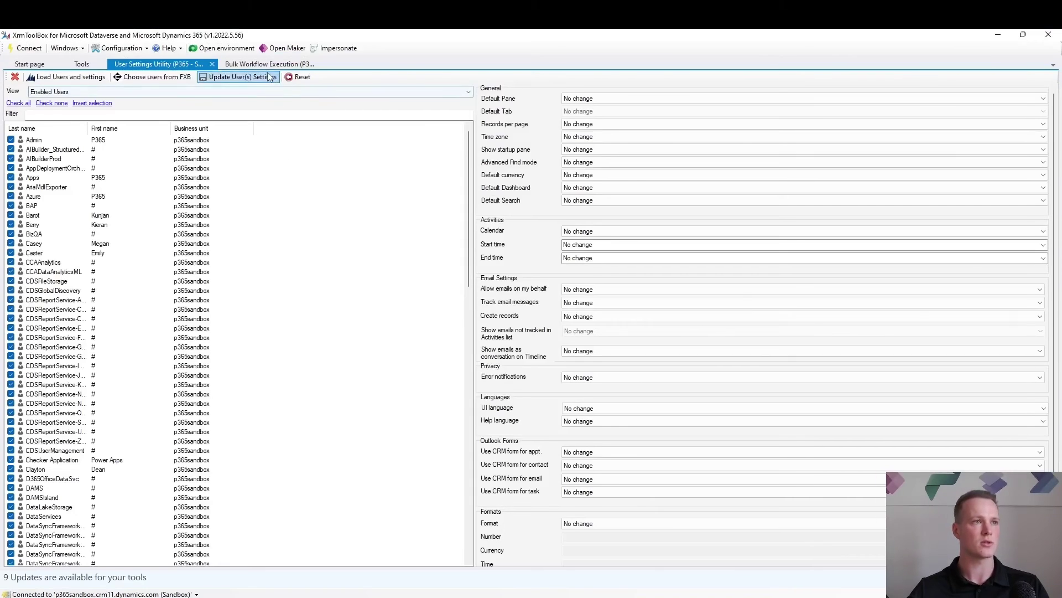
- In Bulk Workflow Execution, choose User - Set Default Settings Trigger with a saved CRM view as record source
{"action": "left_click", "coordinate": [269, 64]}
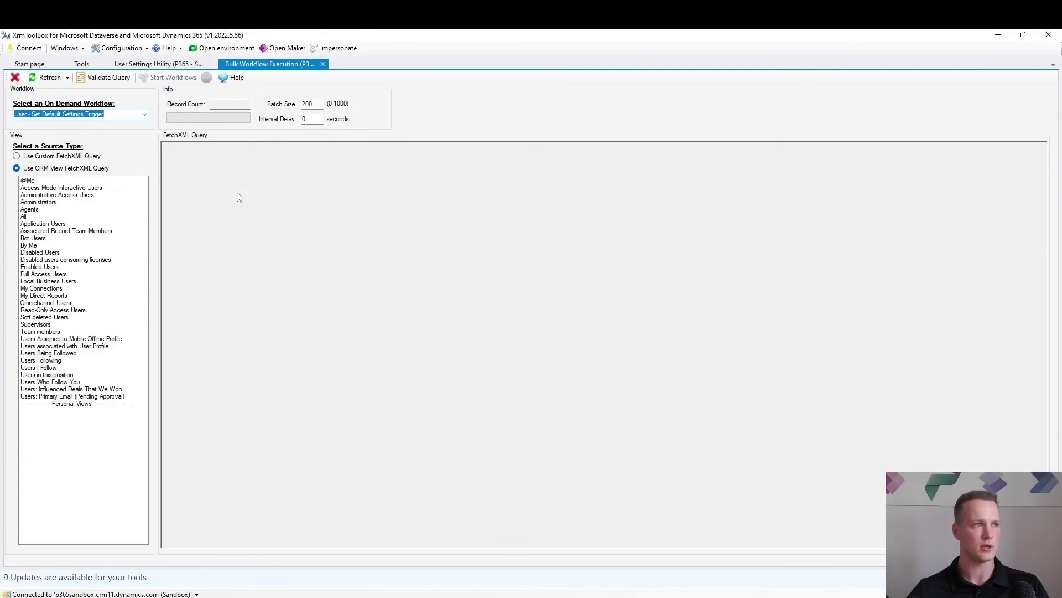
{"action": "left_click", "coordinate": [145, 115]}
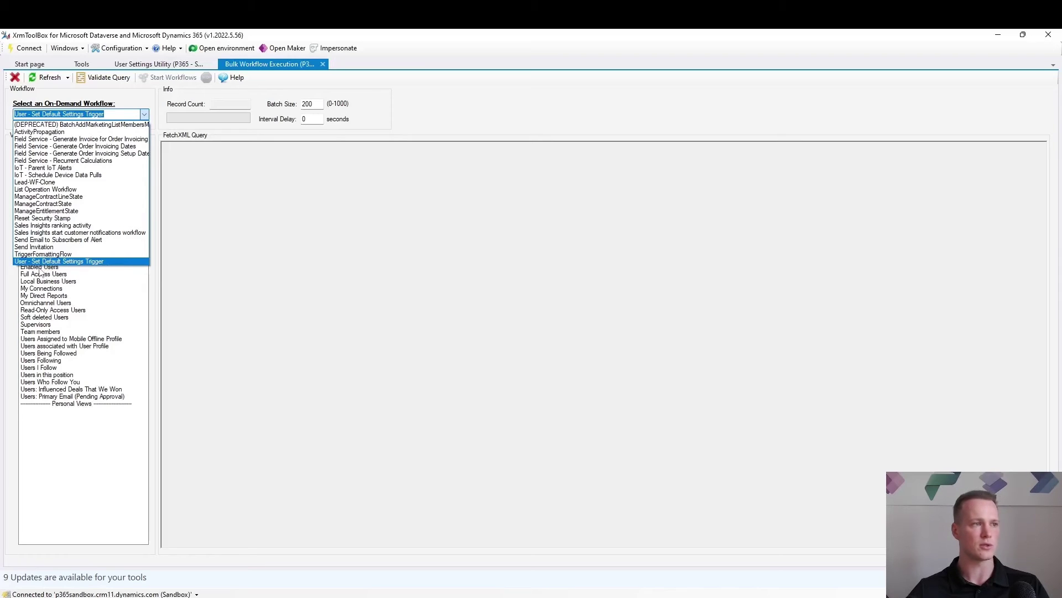
{"action": "left_click", "coordinate": [97, 265]}
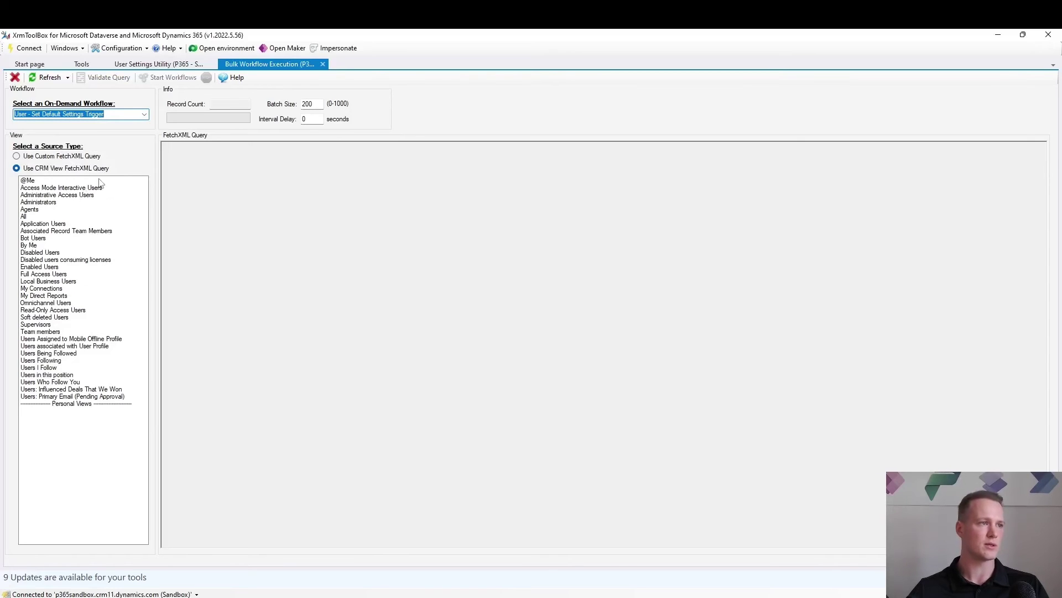
{"action": "left_click", "coordinate": [83, 157]}
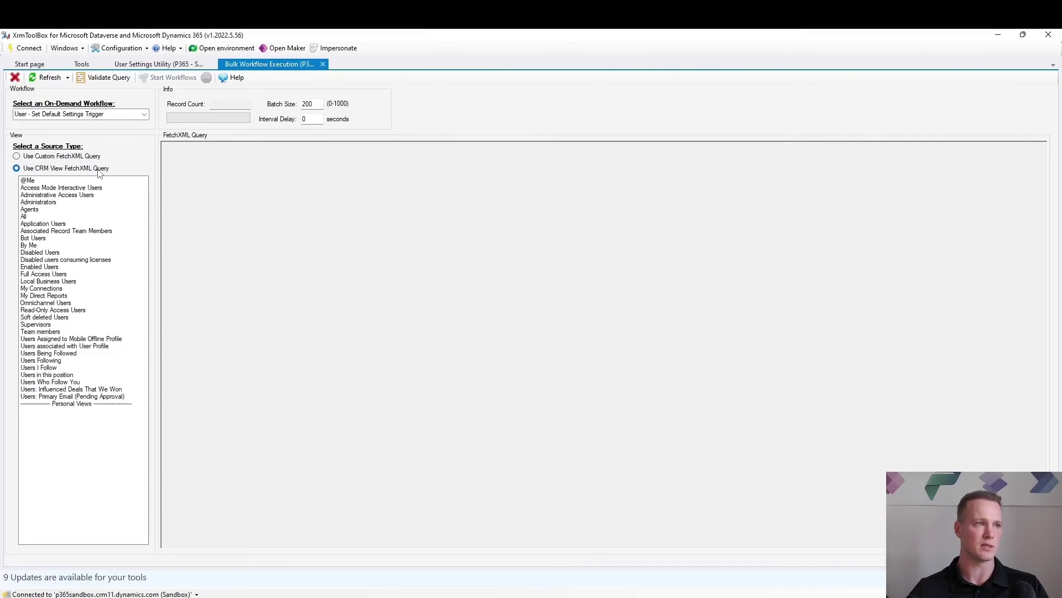
{"action": "left_click", "coordinate": [98, 169]}
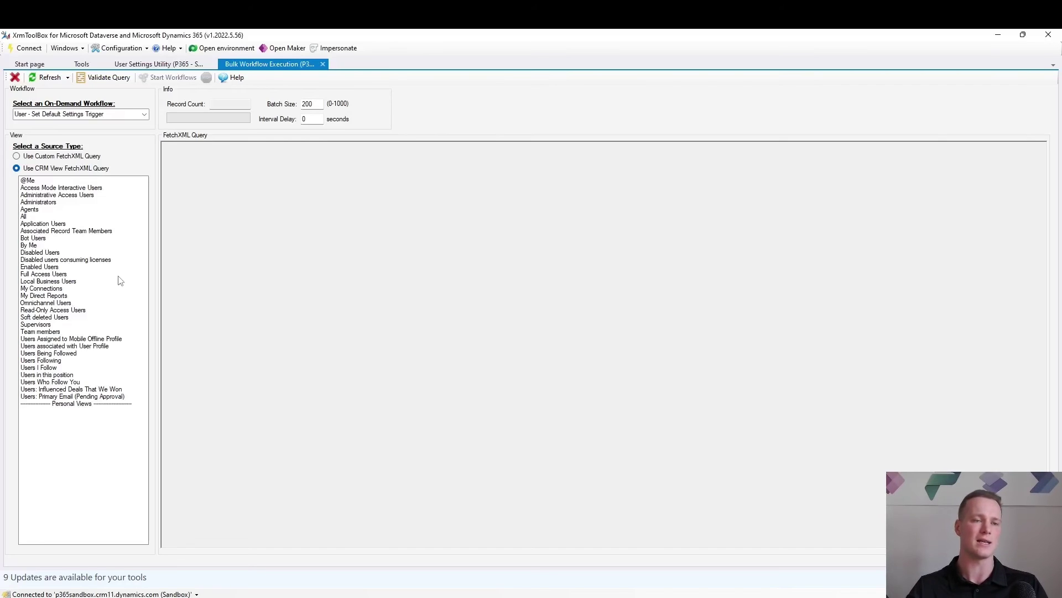
- Start a manual test of the Time Zone flow so it waits for its trigger
{"action": "left_click", "coordinate": [998, 34]}
{"action": "left_click", "coordinate": [616, 34]}
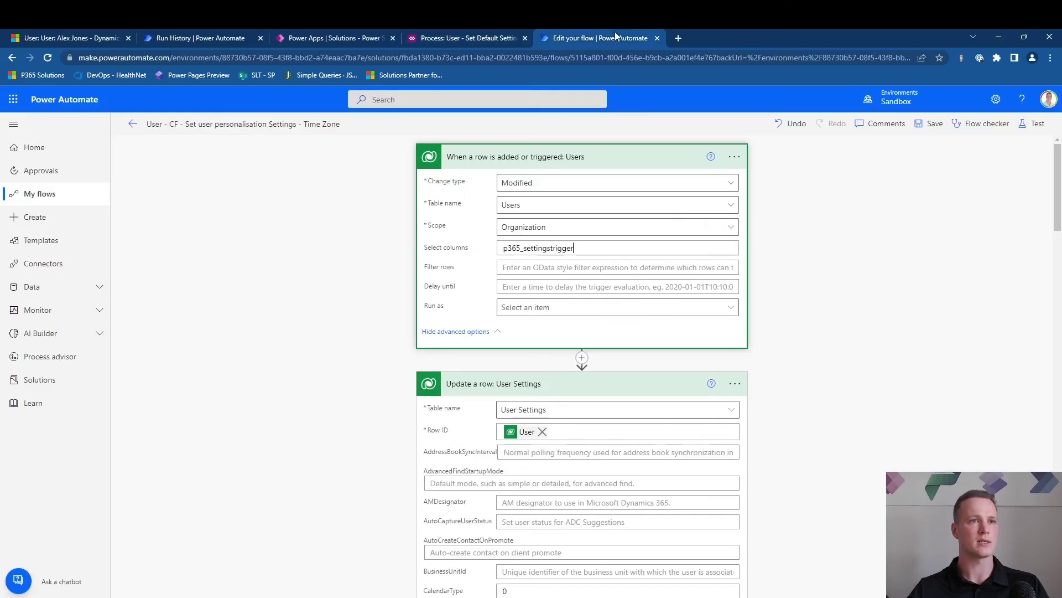
{"action": "left_click", "coordinate": [1034, 124]}
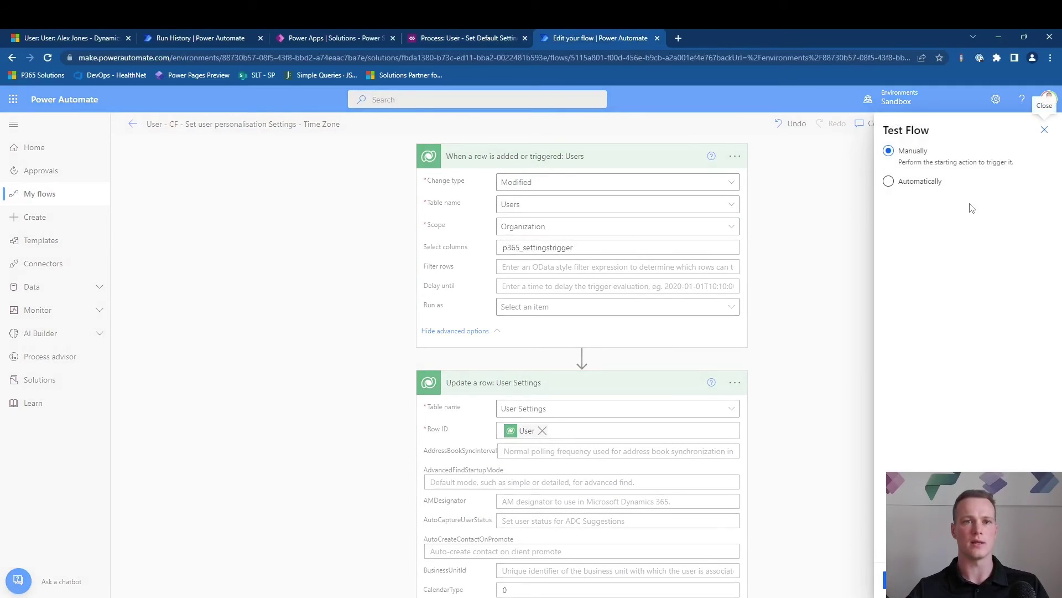
{"action": "left_click", "coordinate": [899, 580]}
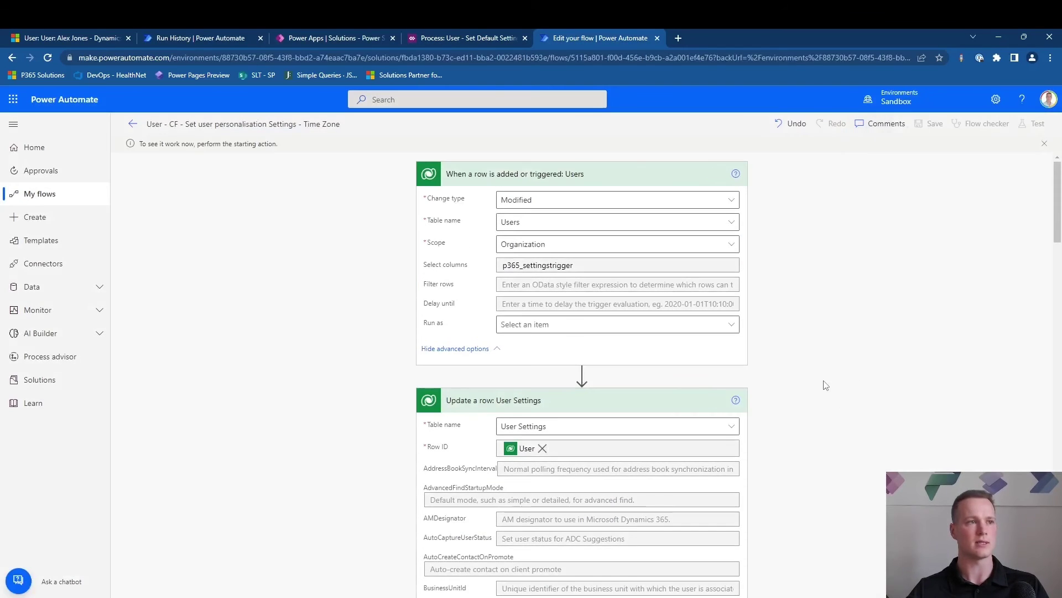
- From the user record's Flow menu, run User - Set Default Settings Trigger and confirm for 1 user
{"action": "left_click", "coordinate": [81, 37]}
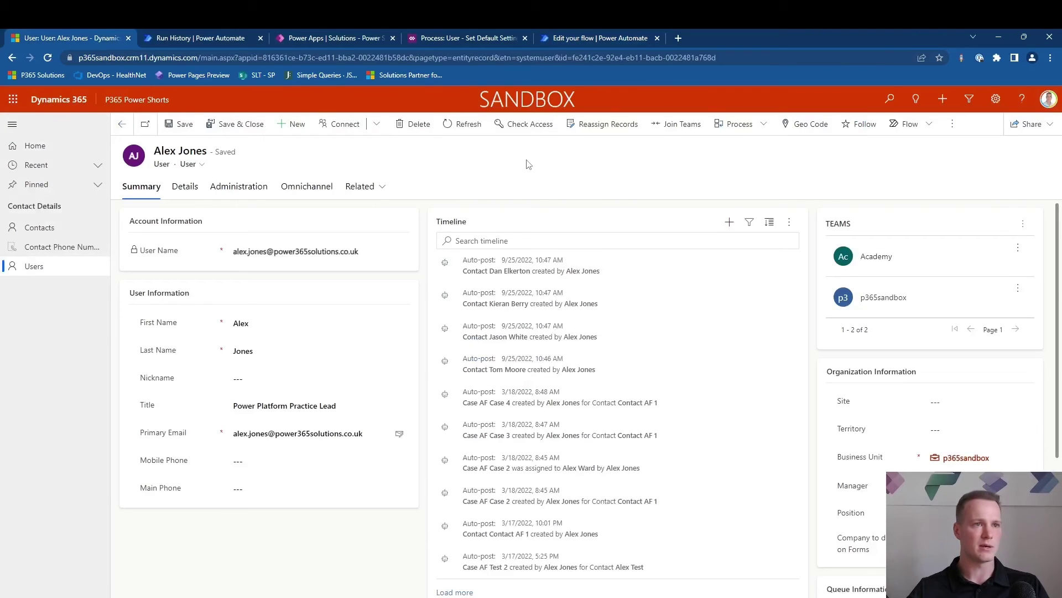
{"action": "left_click", "coordinate": [907, 125]}
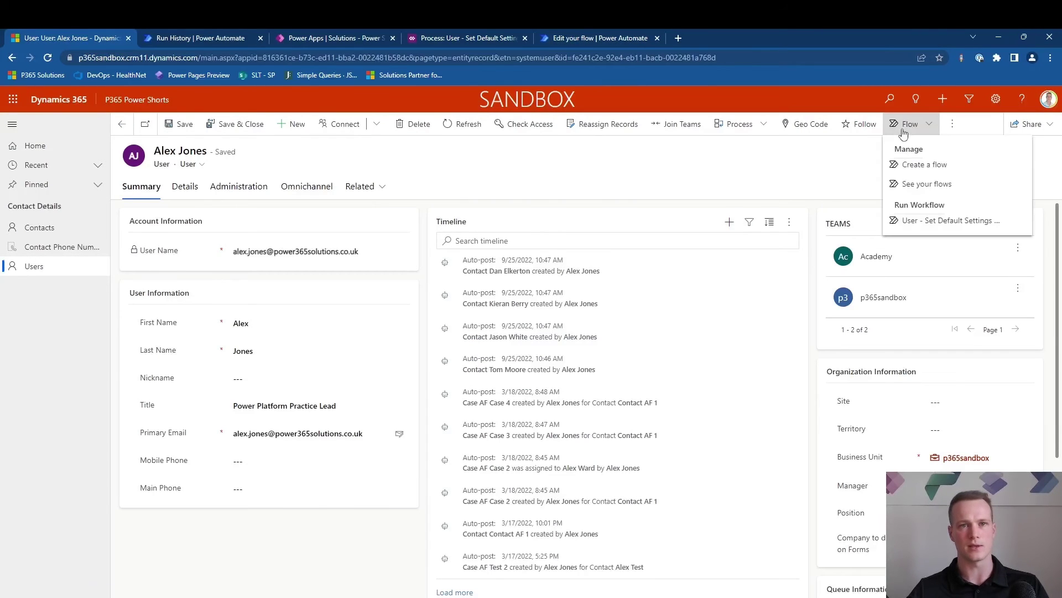
{"action": "left_click", "coordinate": [930, 221]}
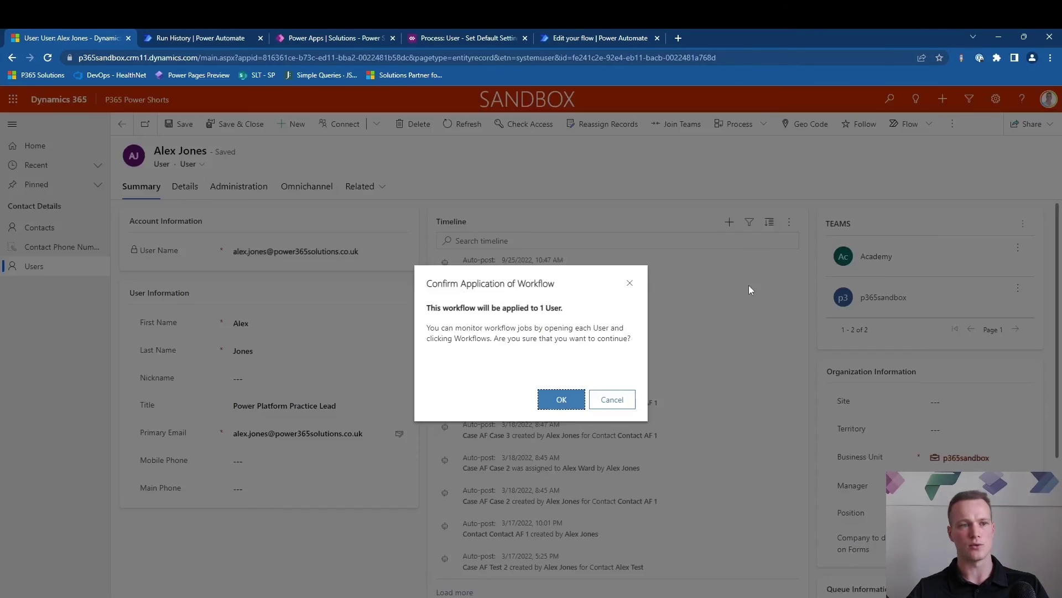
{"action": "left_click", "coordinate": [553, 399]}
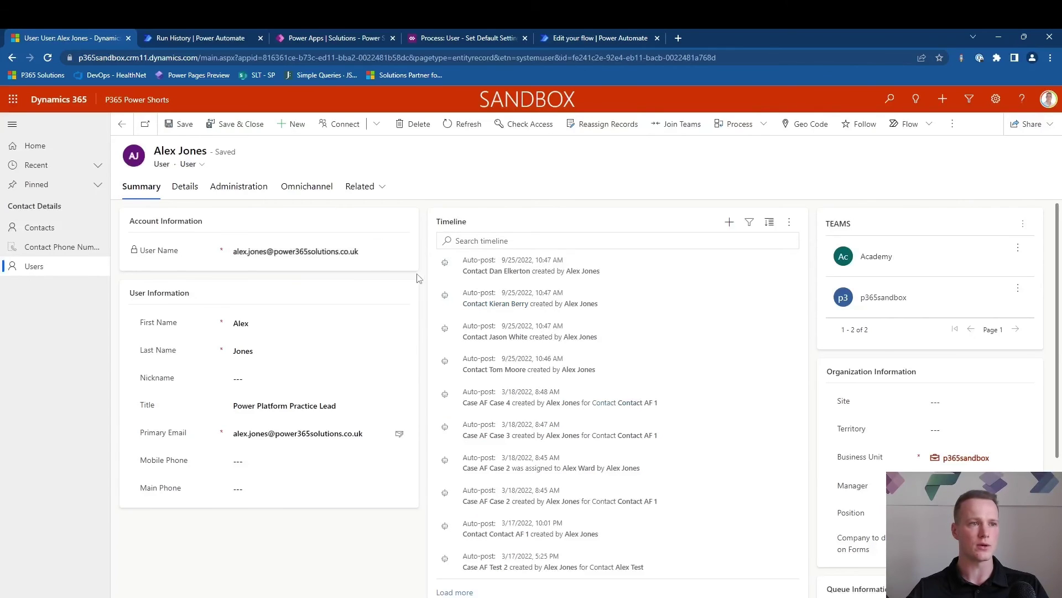
- Check the Time Zone flow's test run result in the Power Automate tab
{"action": "left_click", "coordinate": [570, 35]}
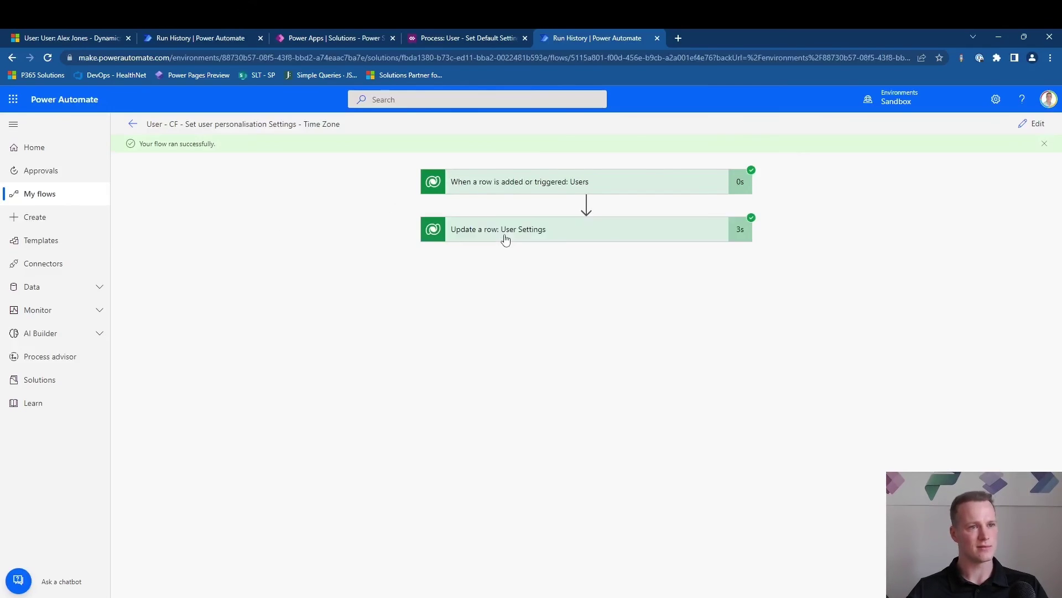
- Reload the user record and confirm Personal Options shows time zone (GMT+00:00) Dublin, Edinburgh, Lisbon, London
{"action": "left_click", "coordinate": [65, 34]}
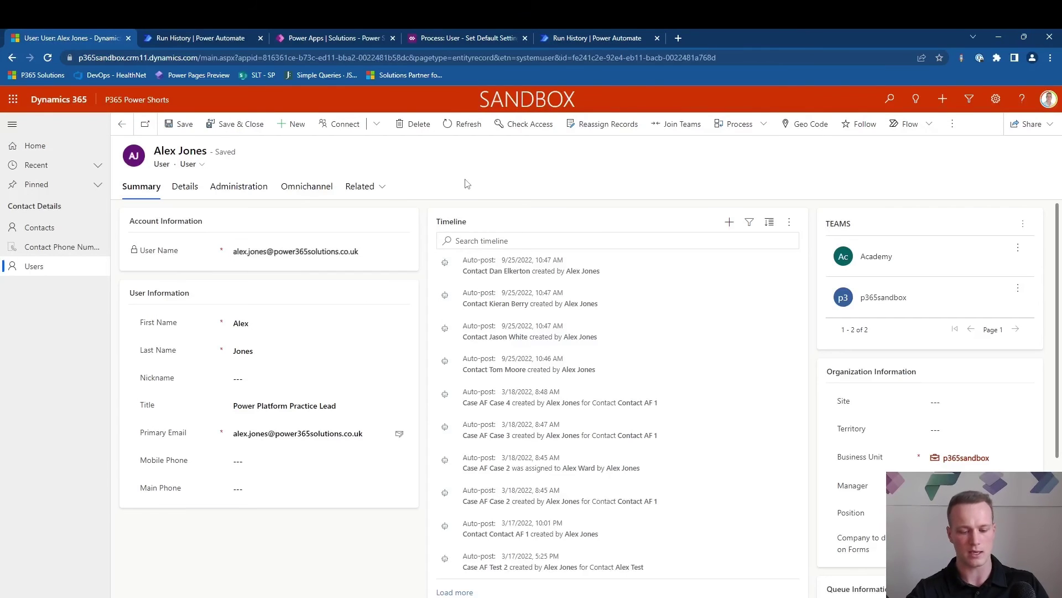
{"action": "key", "text": "F5"}
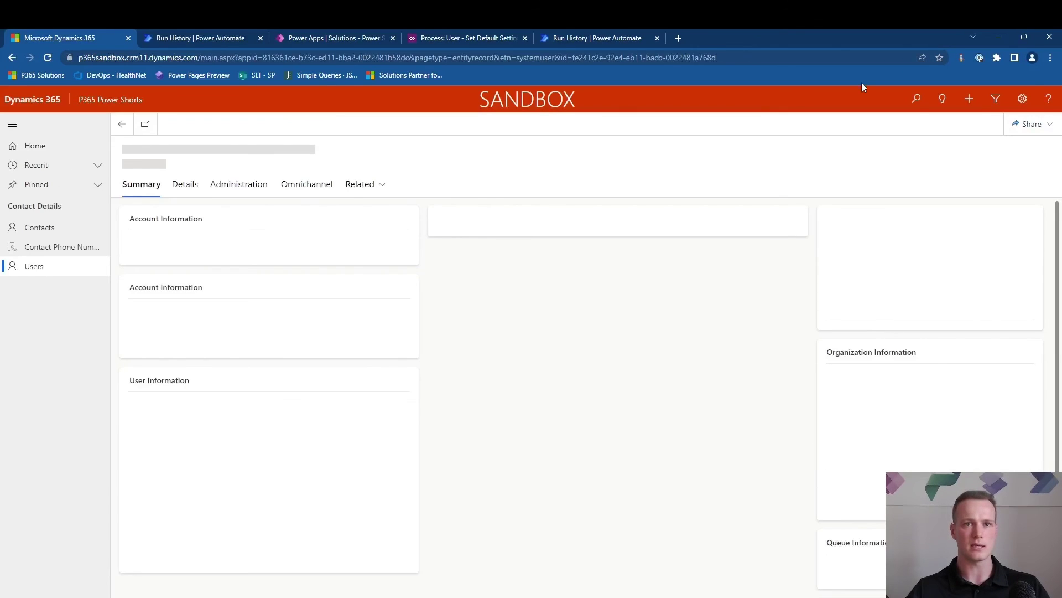
{"action": "left_click", "coordinate": [1023, 98]}
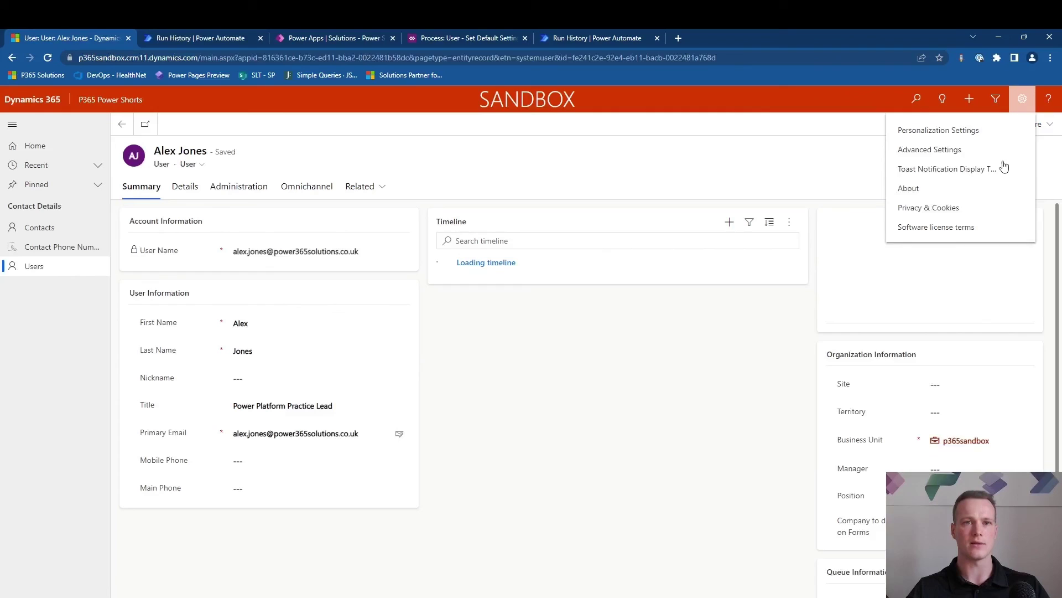
{"action": "left_click", "coordinate": [970, 133]}
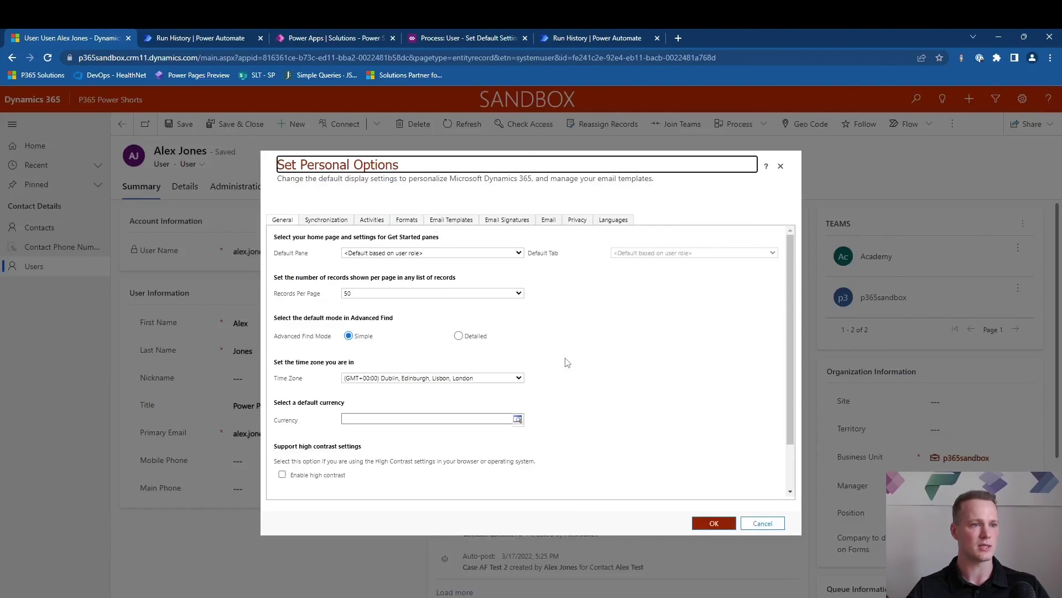